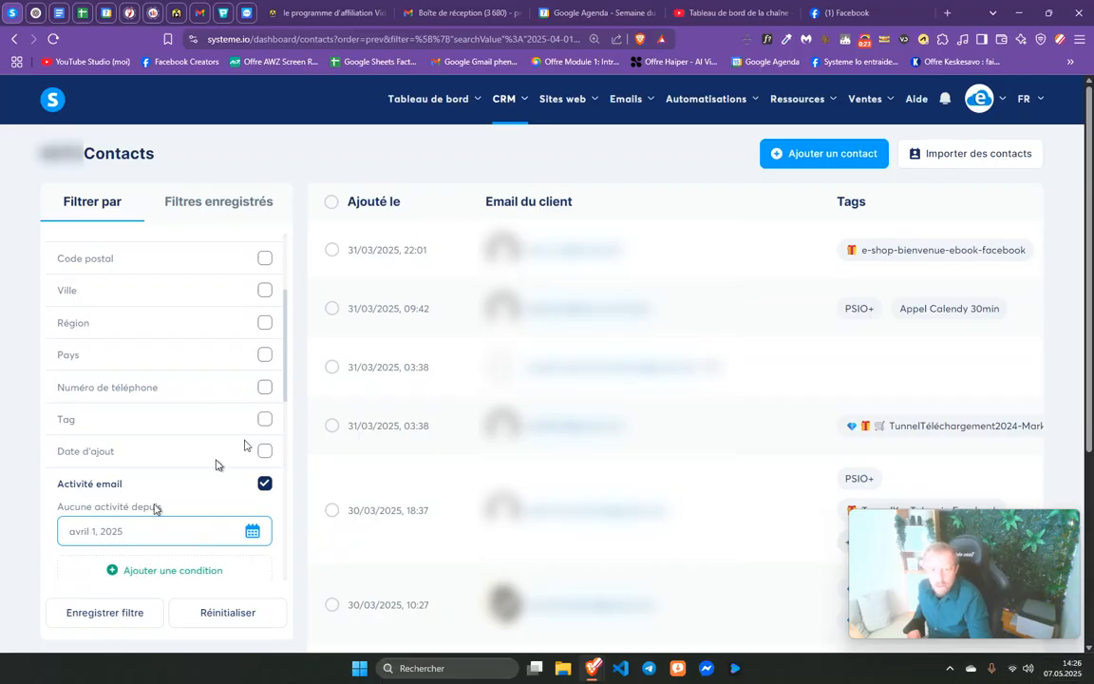
Select all contacts matching the email inactivity filter and review the additional bulk actions available for them.
click(331, 203)
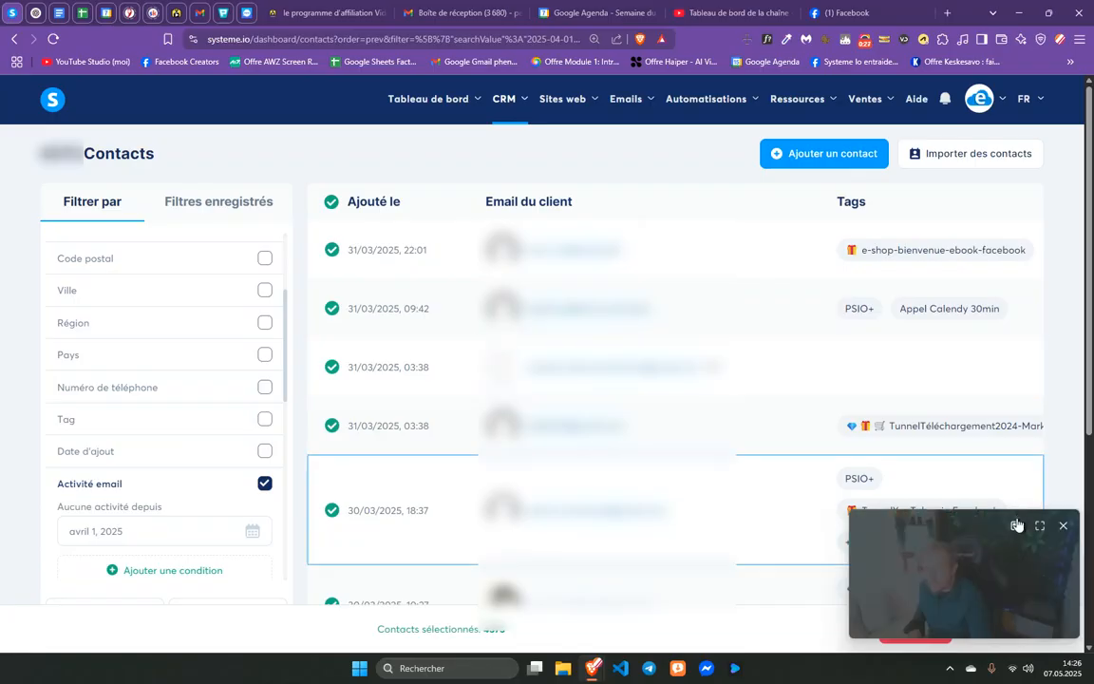
drag(936, 542, 920, 414)
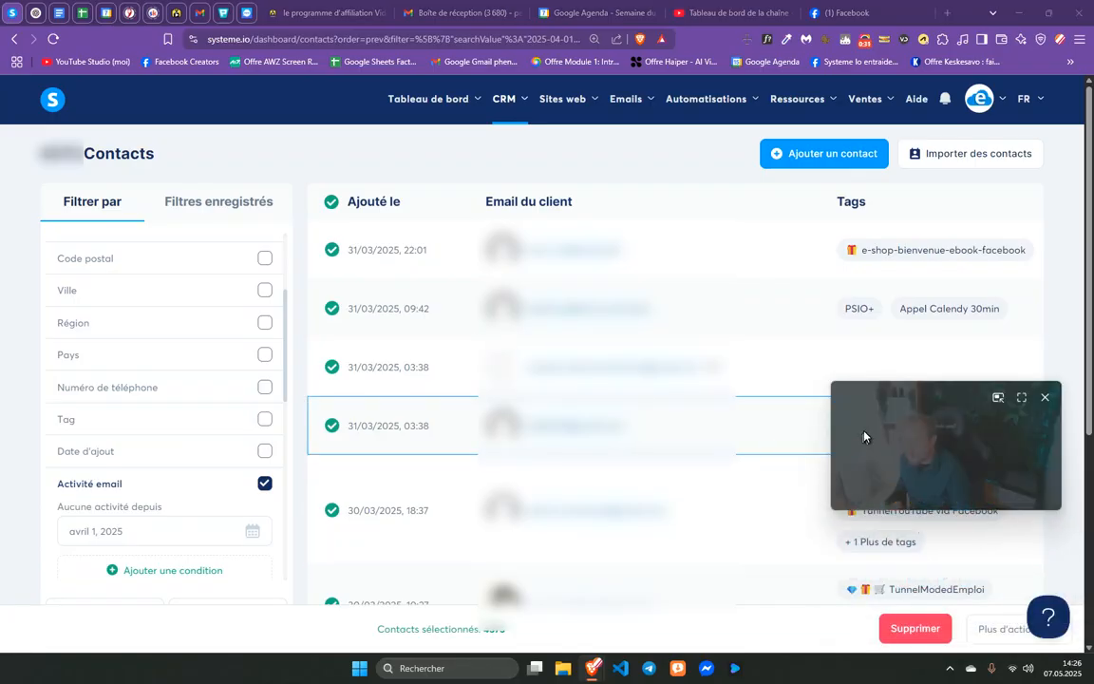
drag(863, 435, 870, 516)
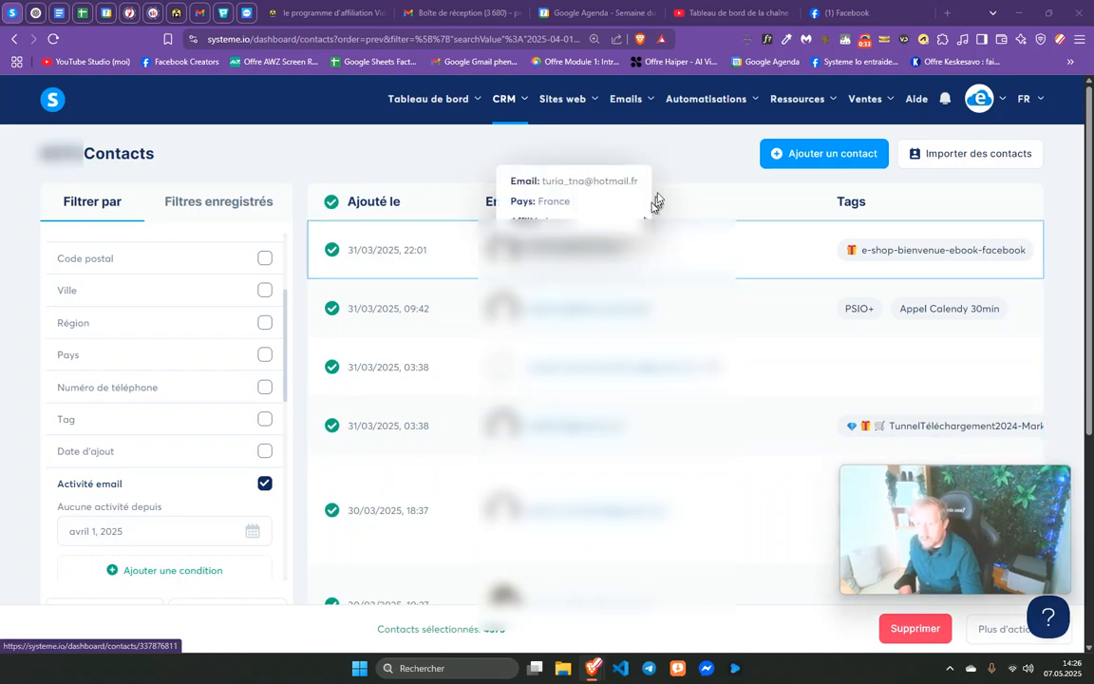
click(988, 631)
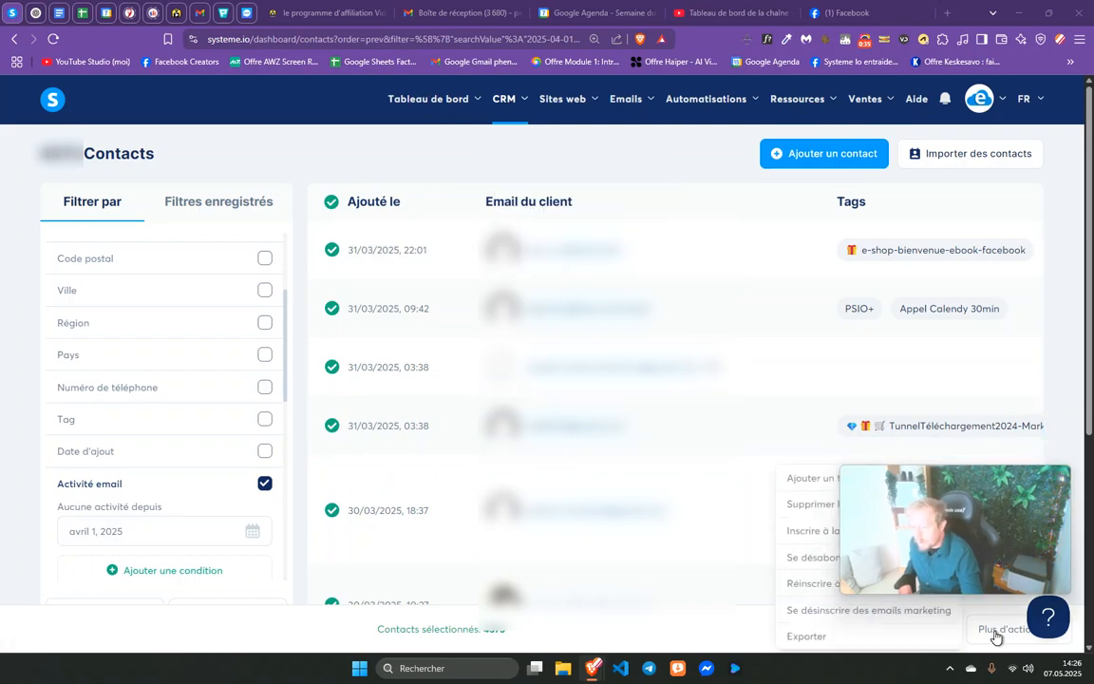
drag(912, 520, 918, 188)
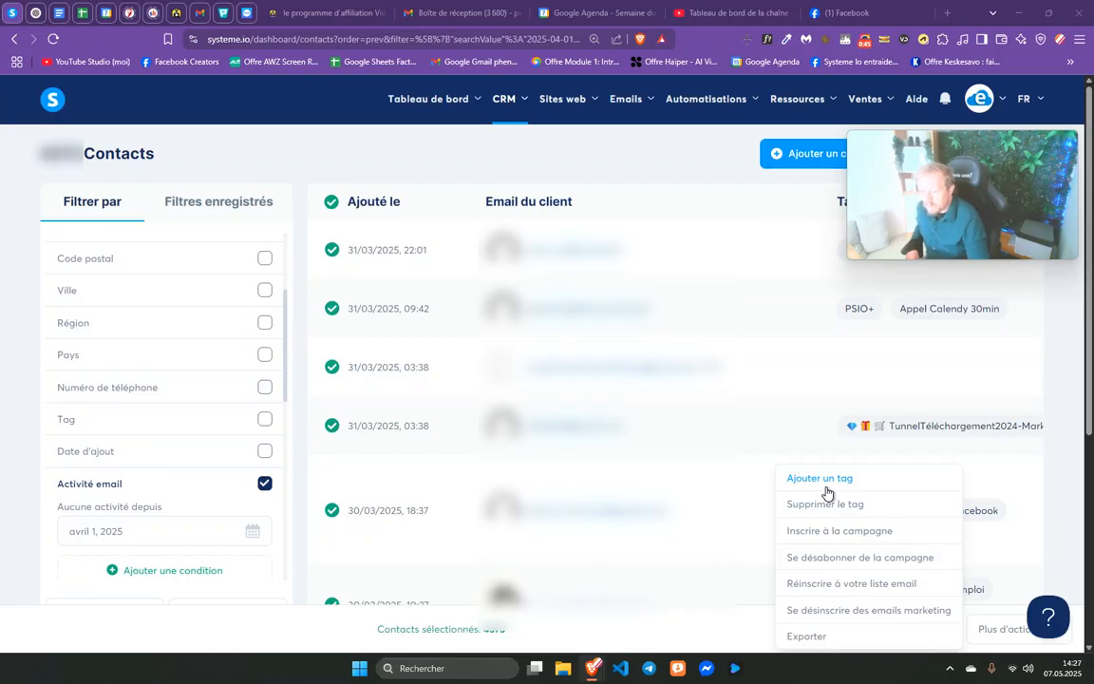
click(1004, 633)
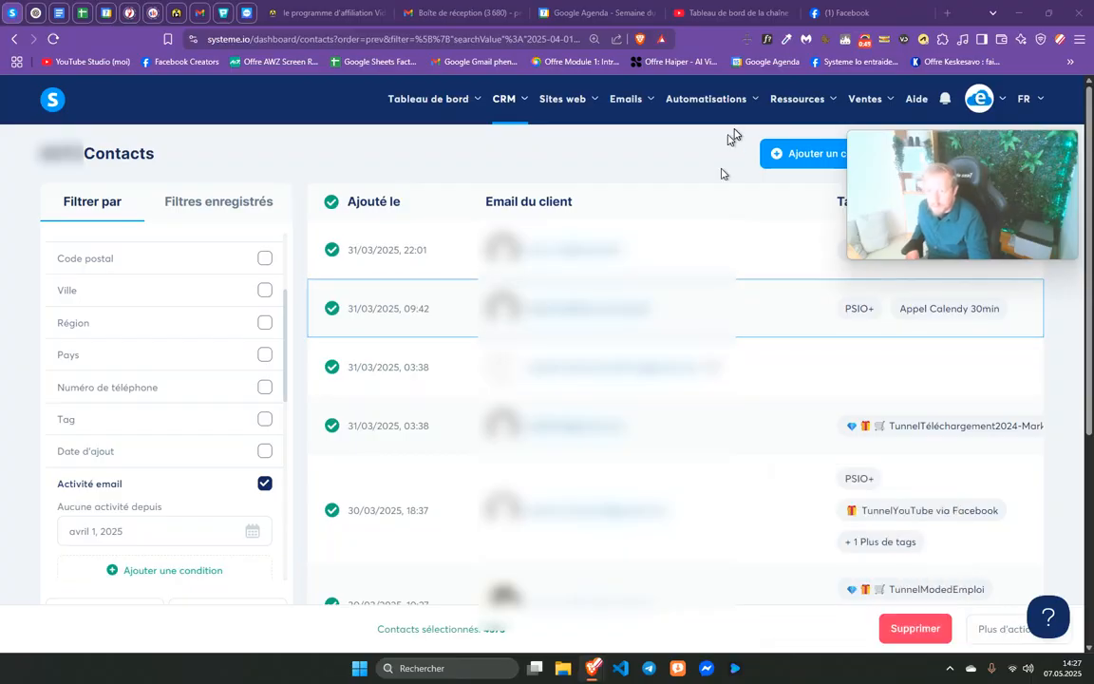
Go to the automation workflows and open the Inactifs workflow for editing.
mouse_move(720, 106)
click(701, 162)
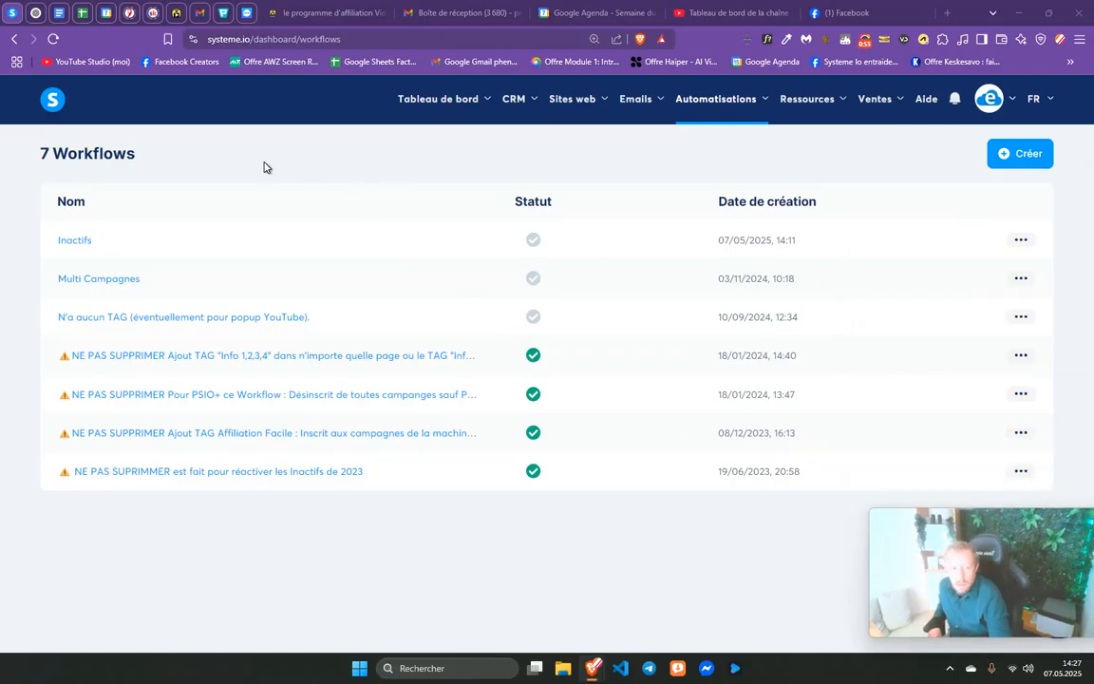
click(63, 245)
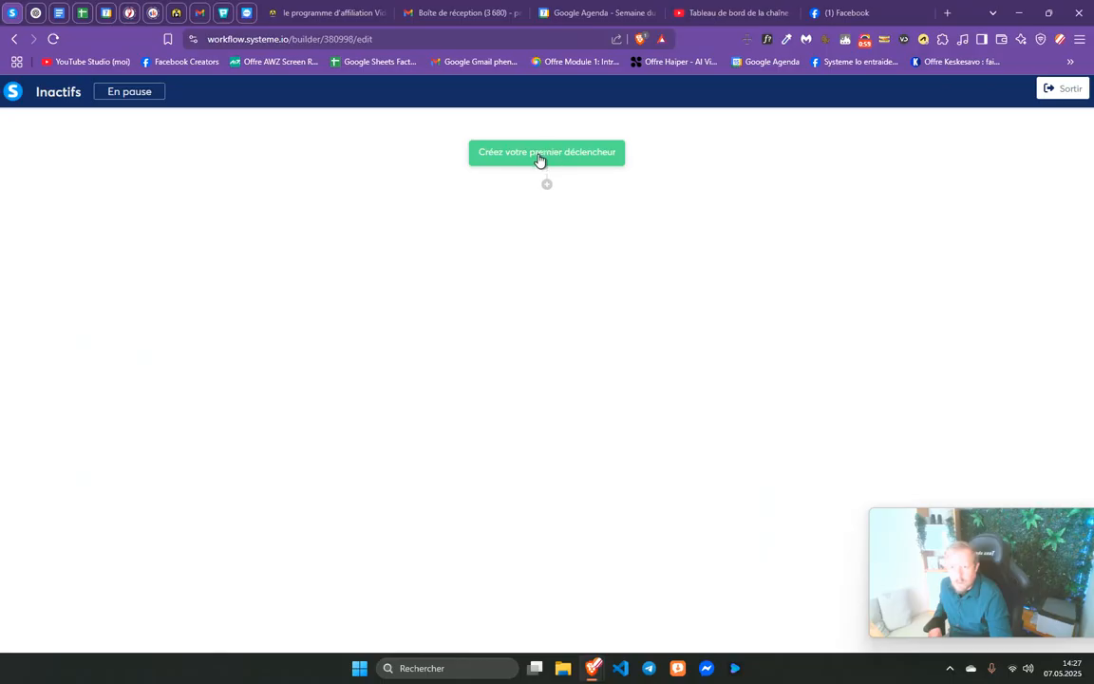
Create the workflow's first trigger as Tag ajouté with the tag "Désincrit ou inactif".
click(538, 161)
click(433, 343)
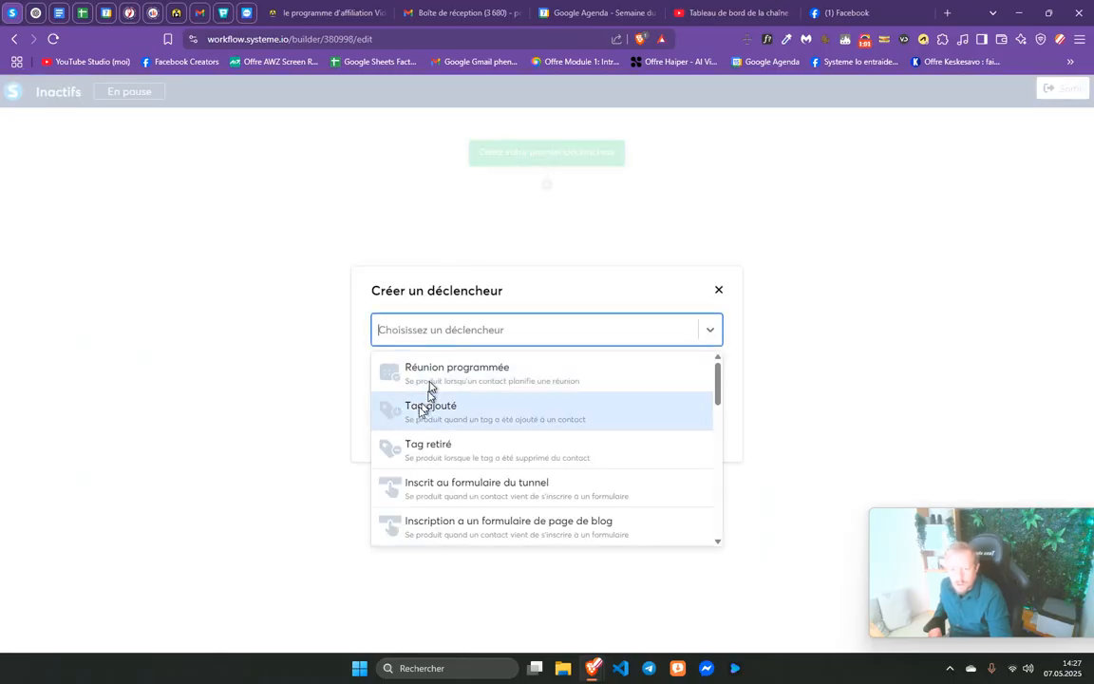
click(421, 414)
click(436, 372)
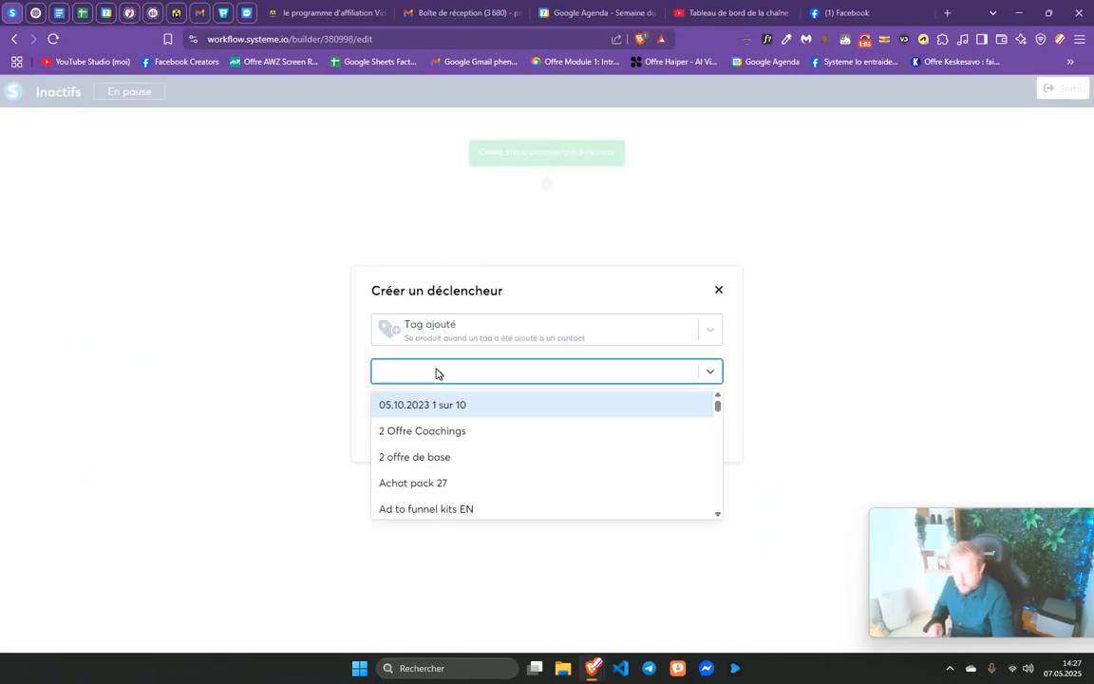
text(in)
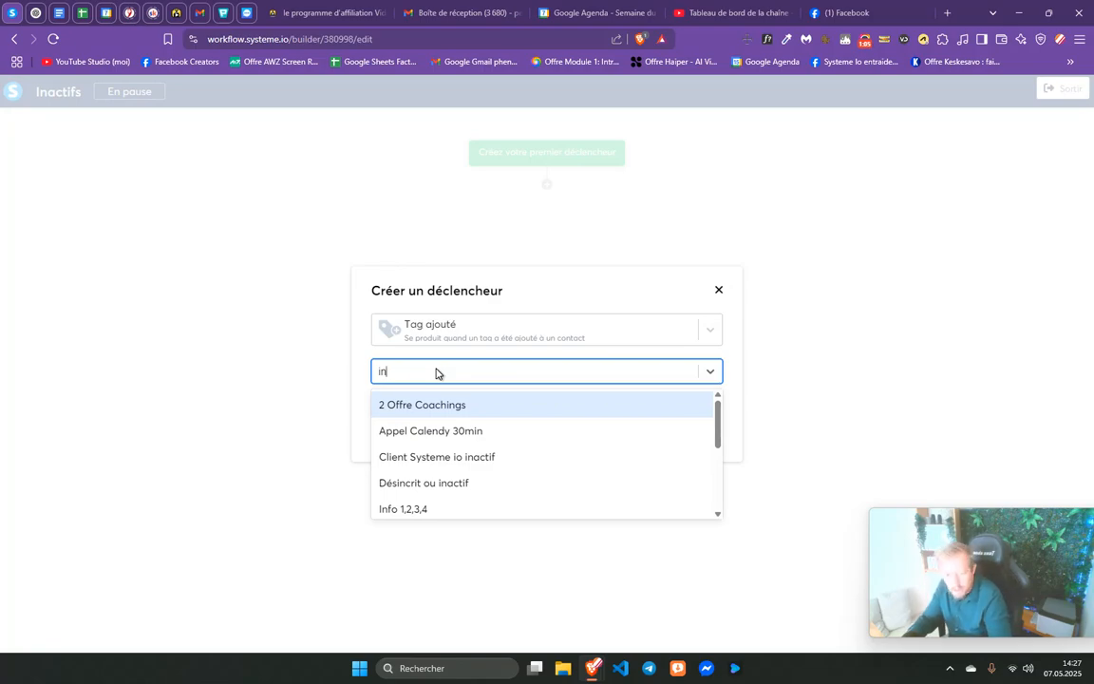
text(a)
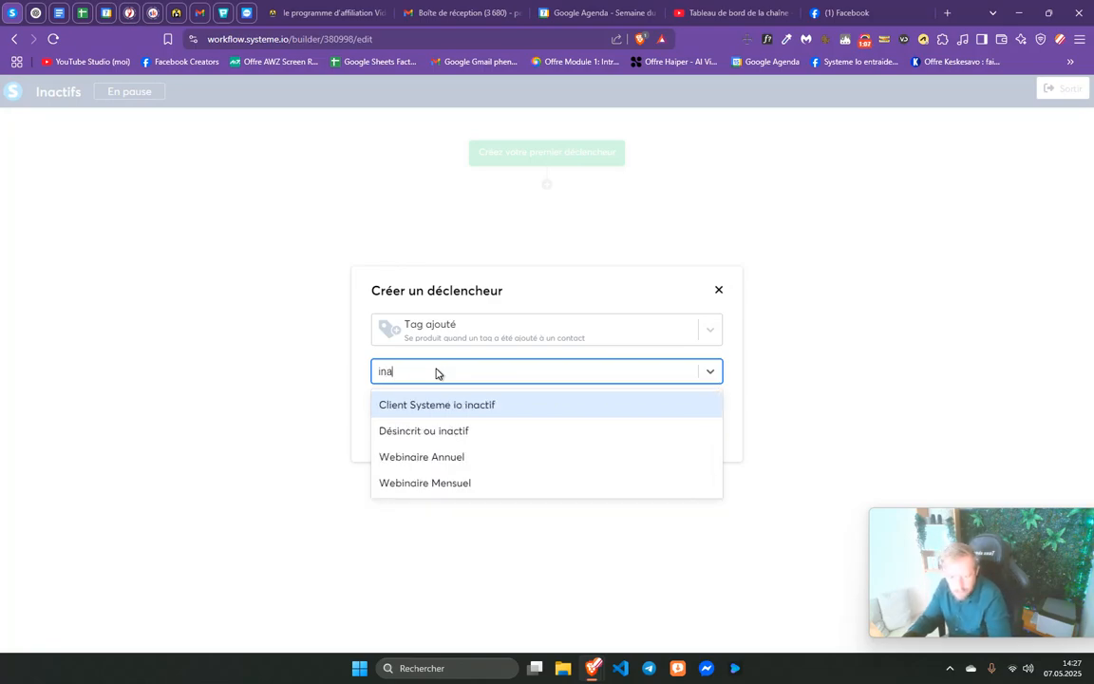
click(435, 430)
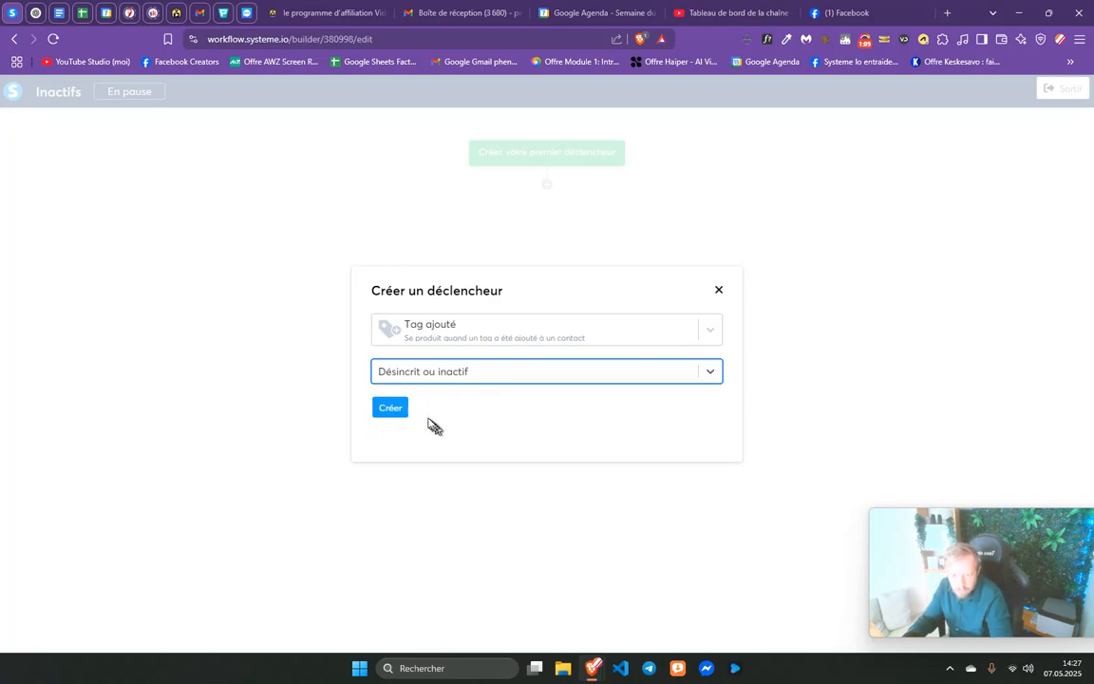
click(386, 411)
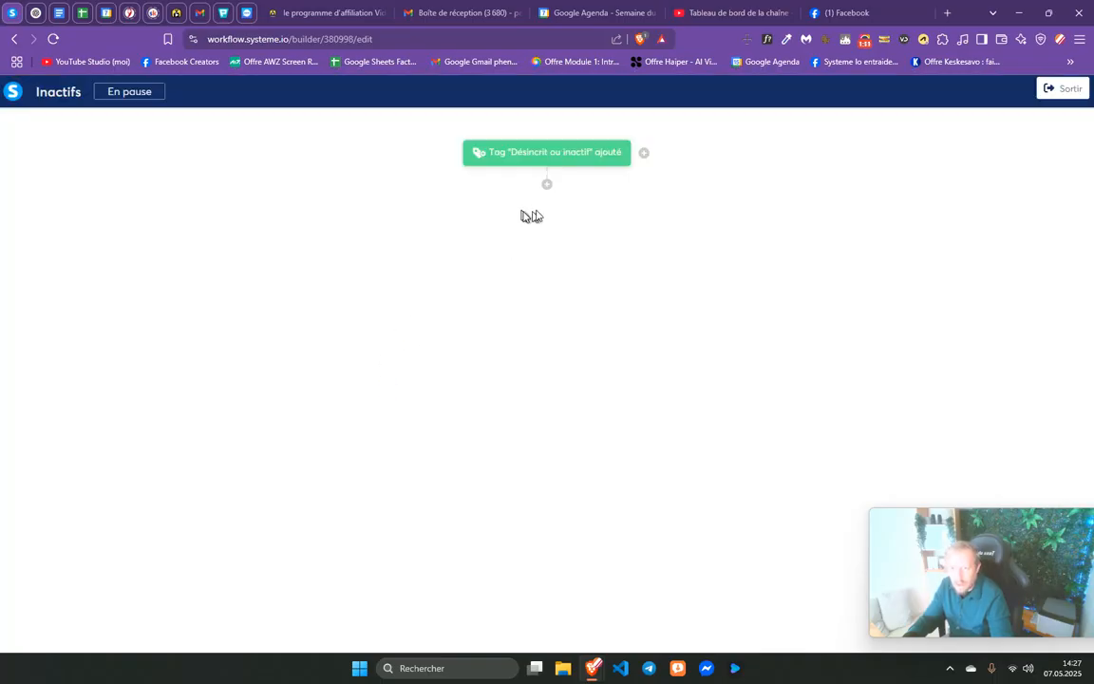
Add an Inscrire à une campagne action under the trigger, using the campaign "Mails Systeme io".
click(547, 186)
click(469, 318)
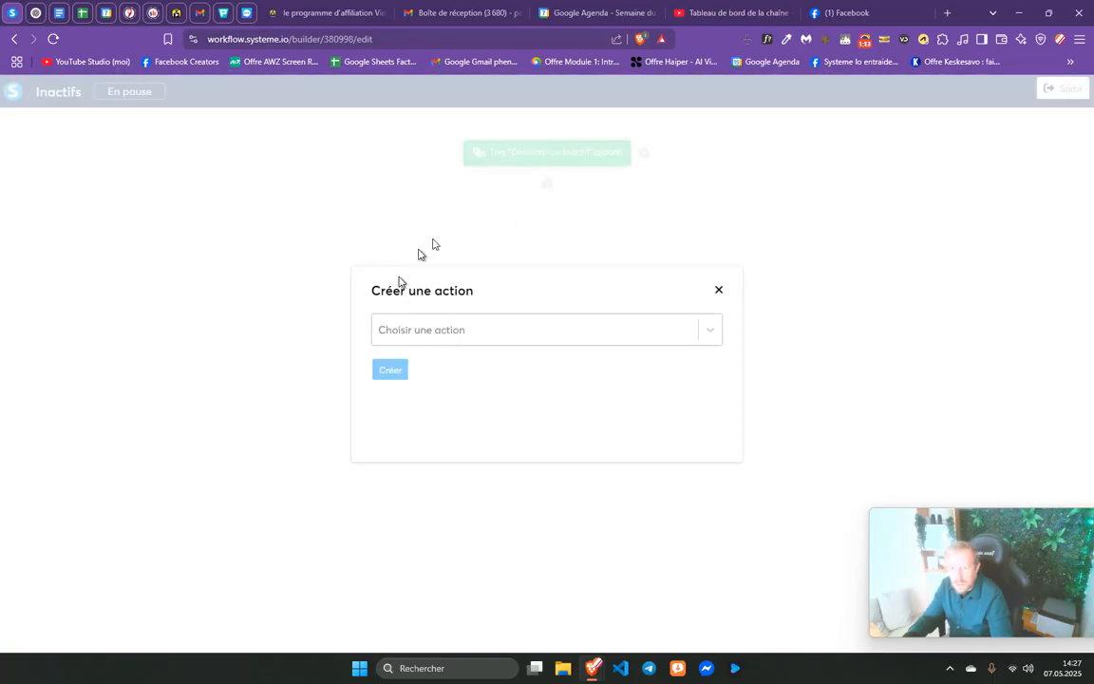
click(426, 328)
scroll(418, 456, down, 1)
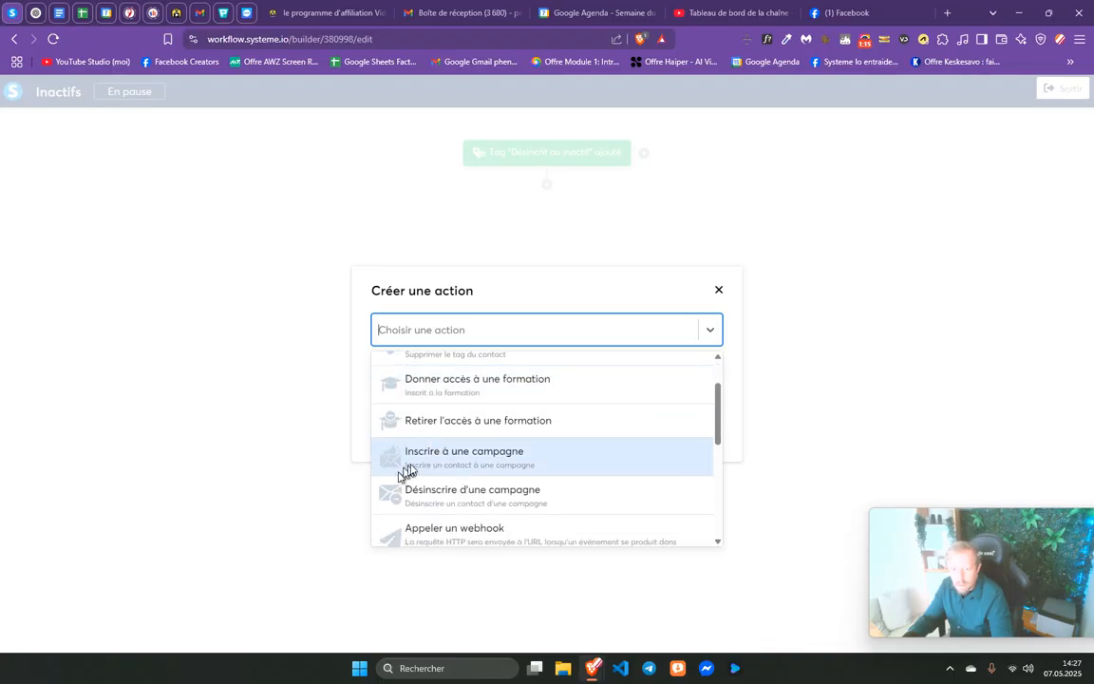
click(430, 472)
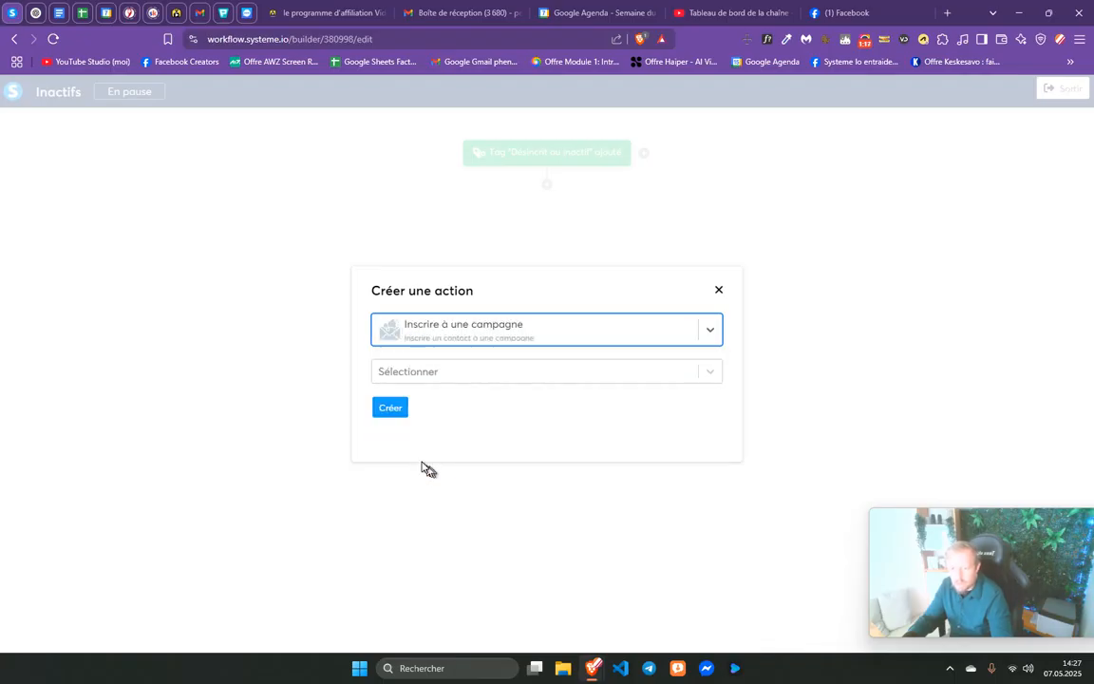
click(420, 372)
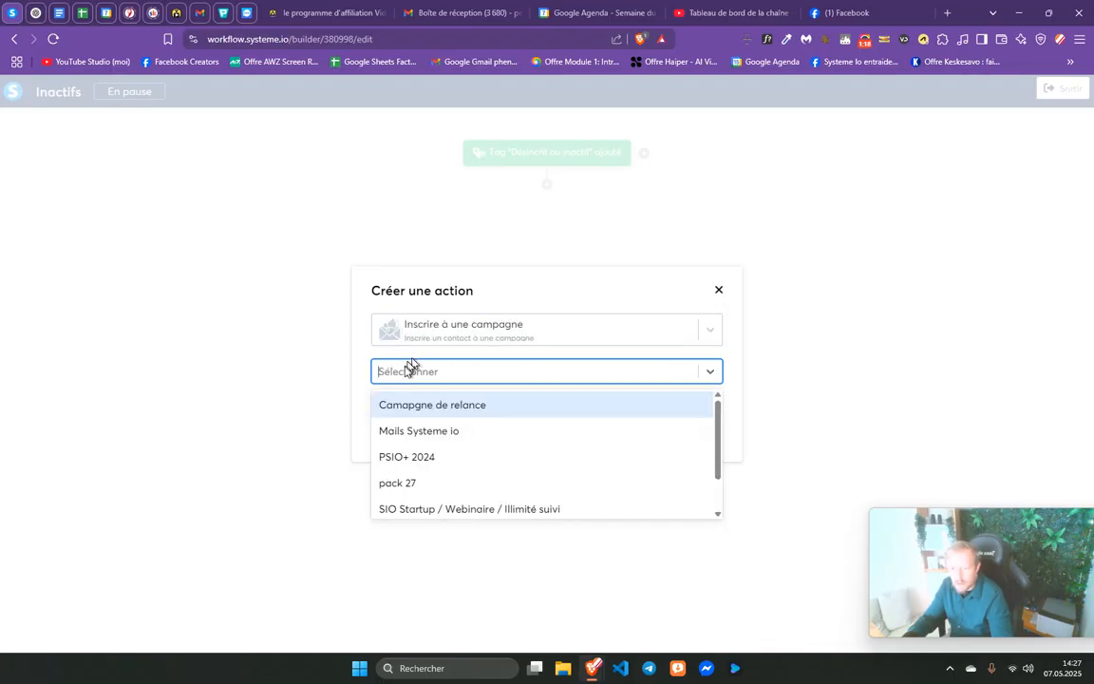
click(409, 430)
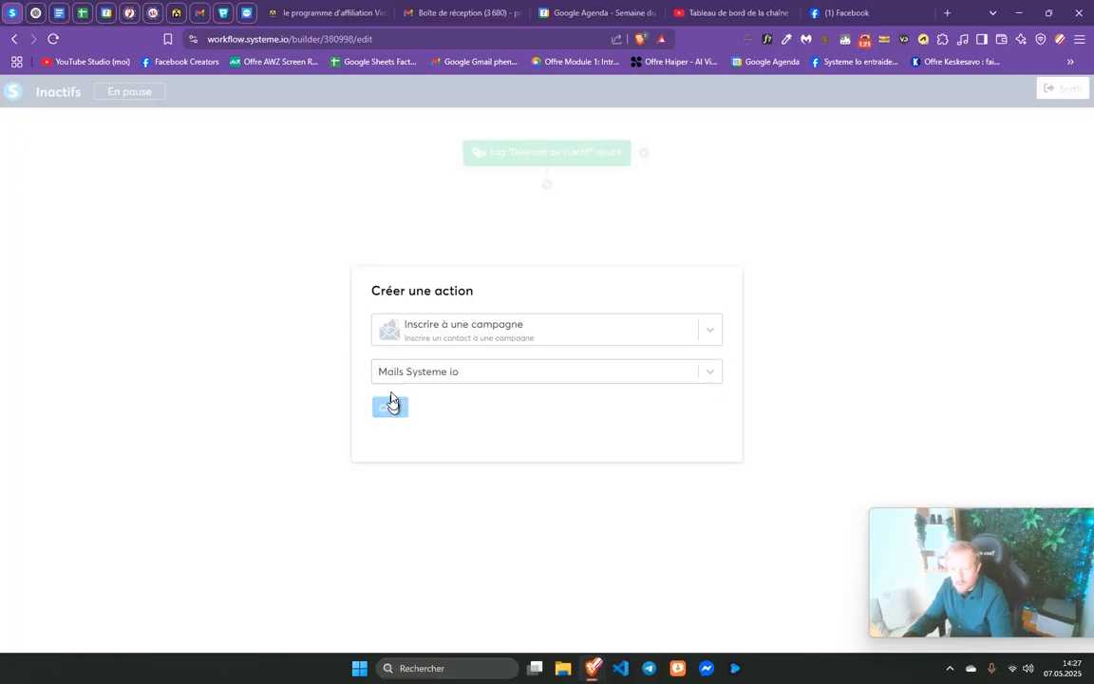
click(391, 407)
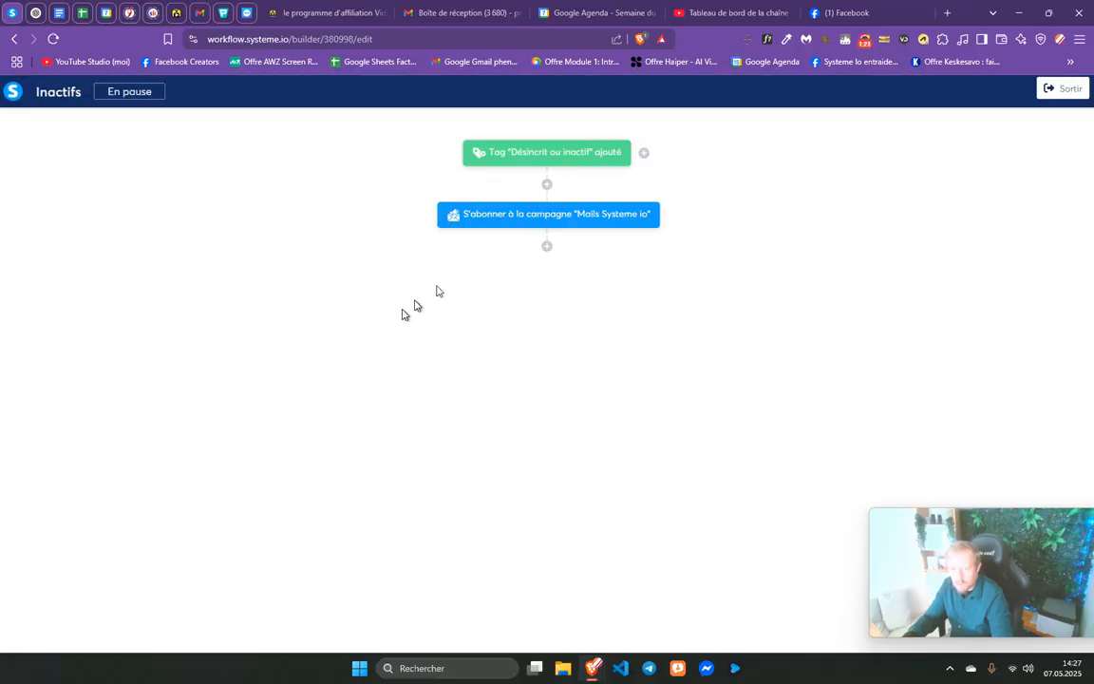
Start a decision below the campaign action with a Clic dans un email condition for "Qui est-ce ?" – Le jeu qui va booster tes ventes.
click(548, 249)
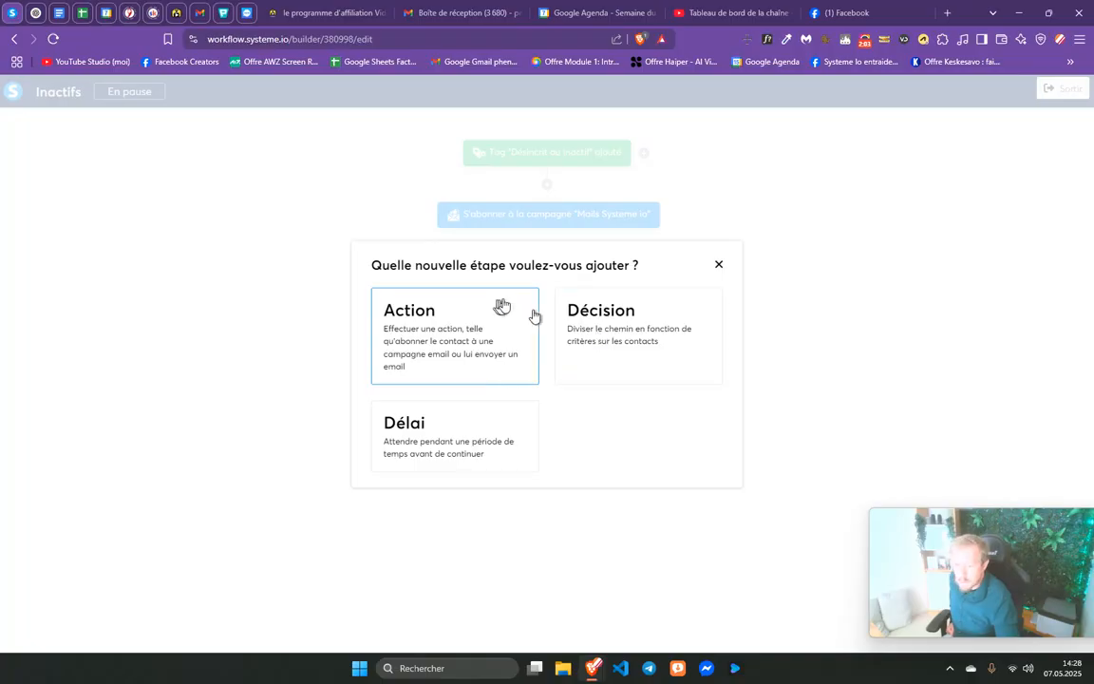
click(599, 316)
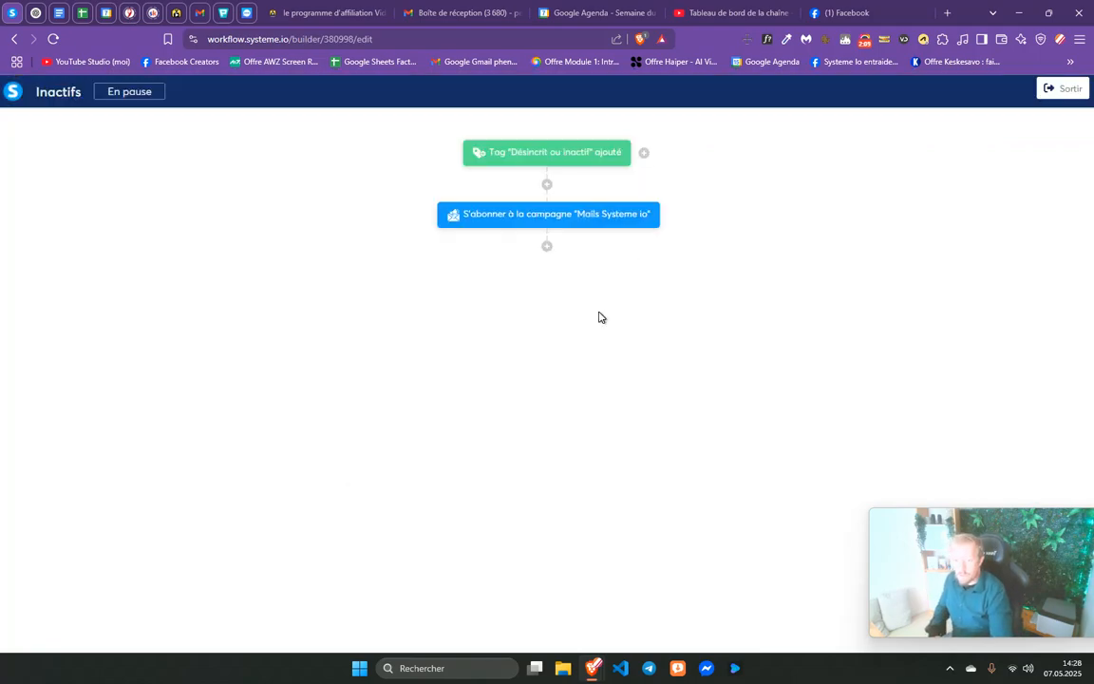
click(428, 288)
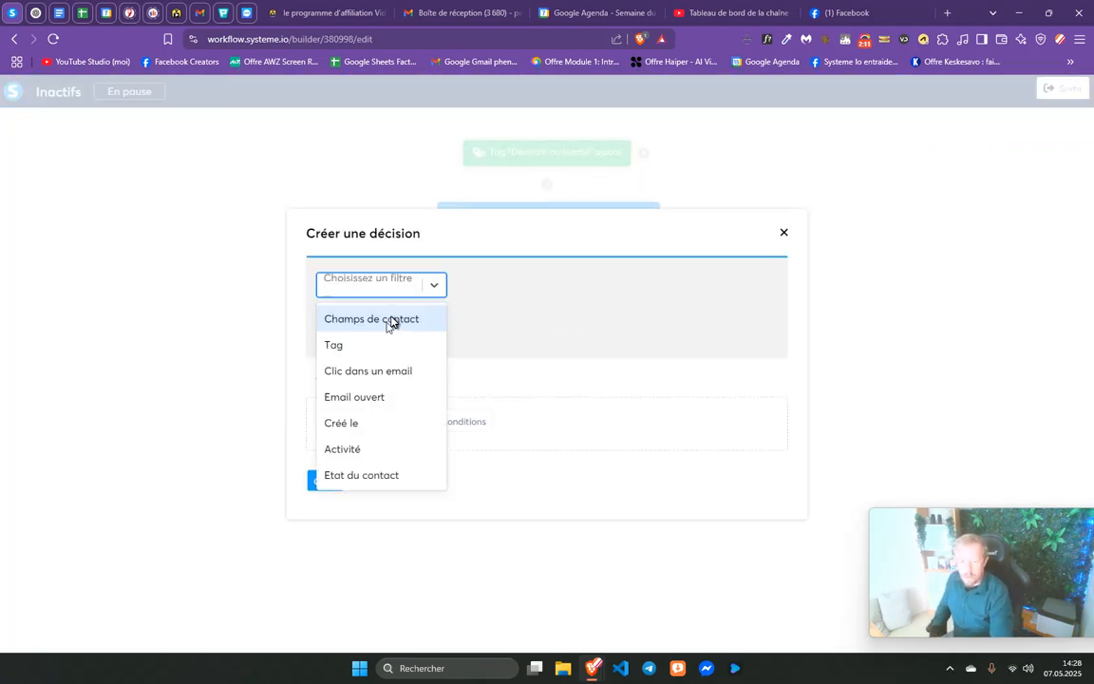
click(357, 371)
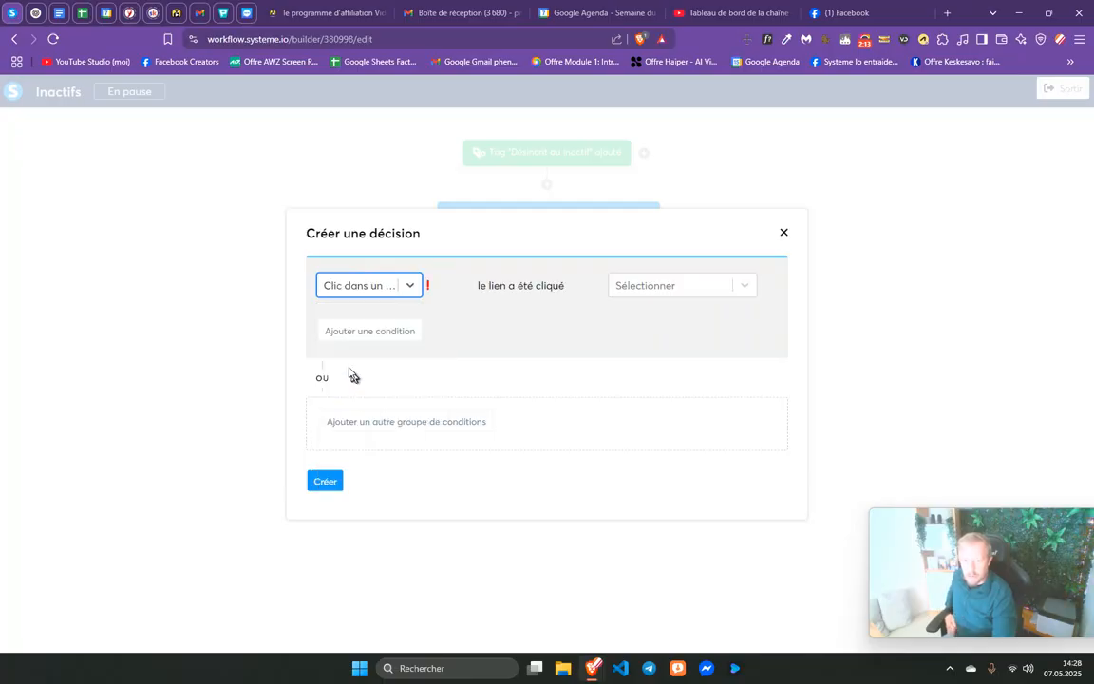
click(666, 289)
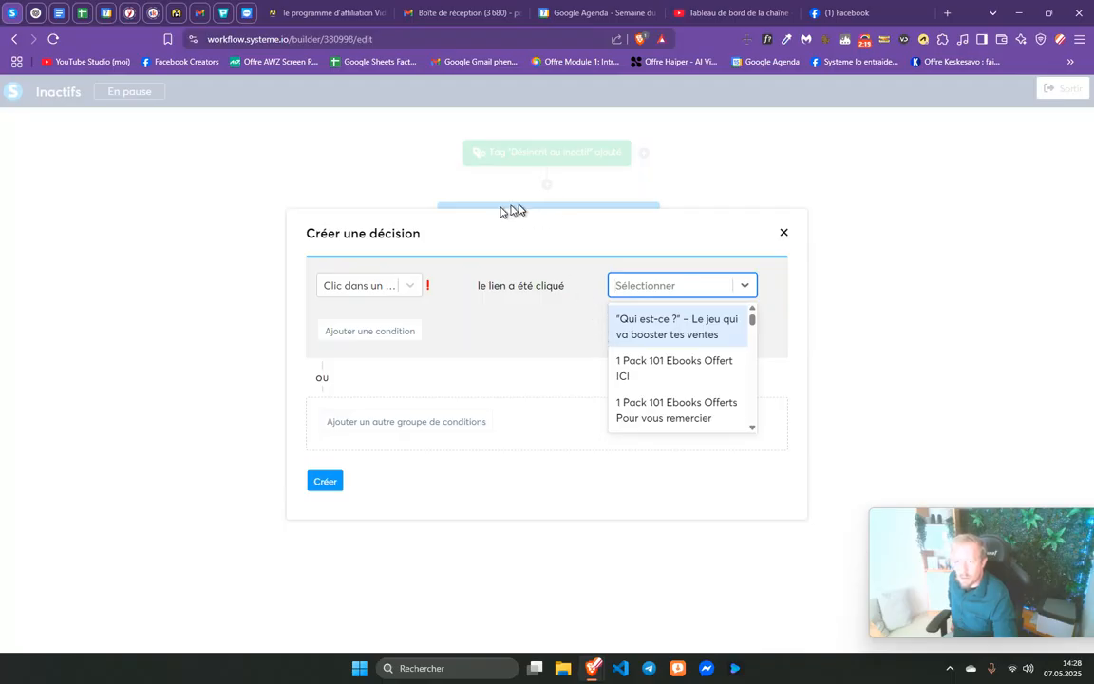
scroll(680, 347, down, 1)
scroll(677, 350, down, 3)
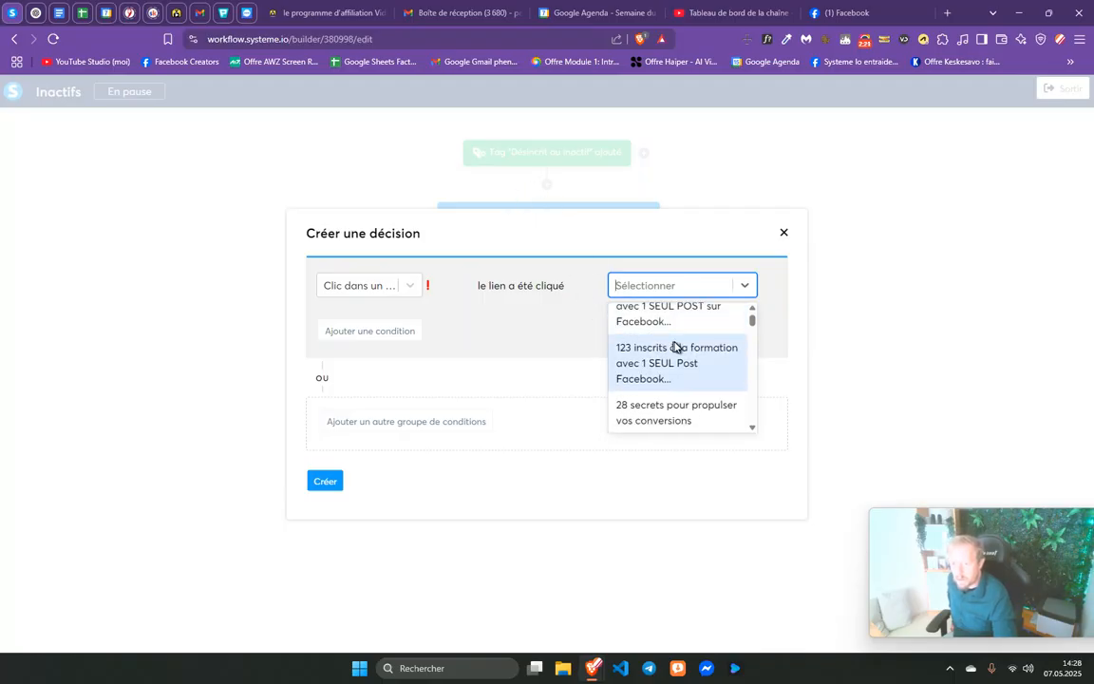
scroll(671, 350, up, 4)
click(656, 336)
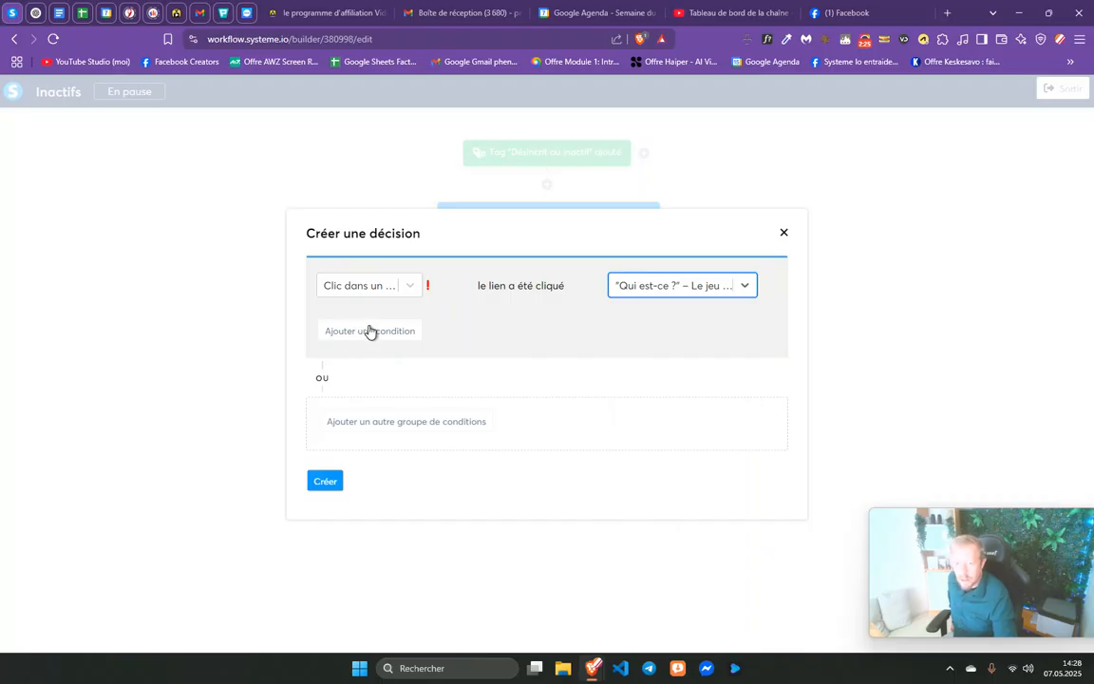
Try the Email ouvert and Activité filters for the decision's condition.
click(337, 285)
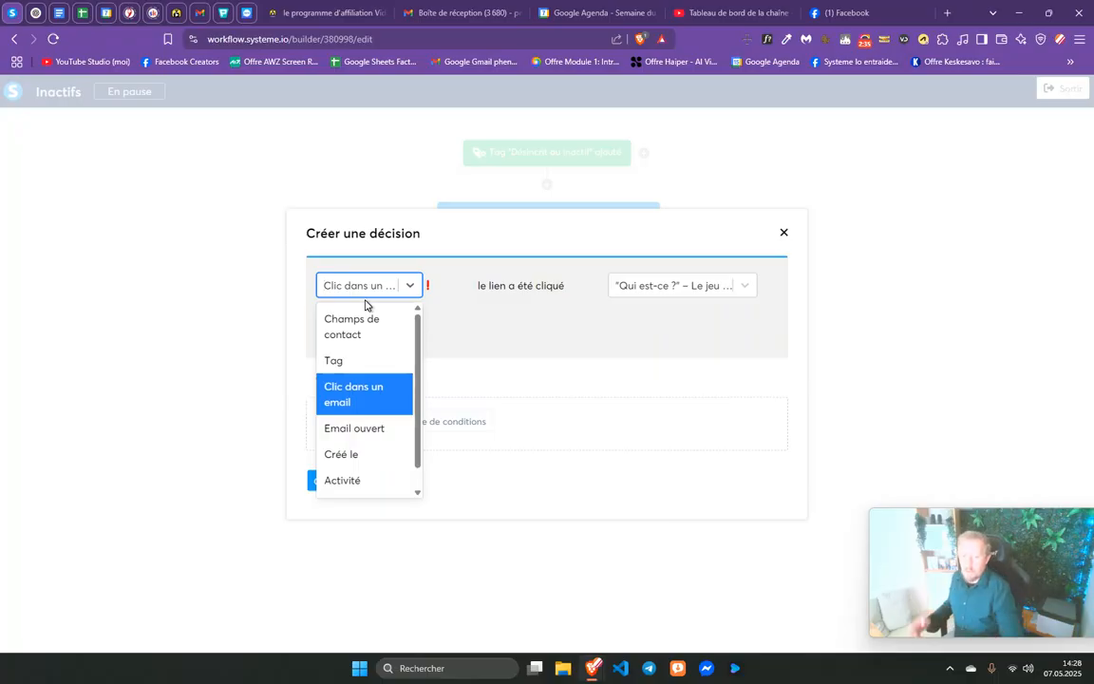
click(355, 429)
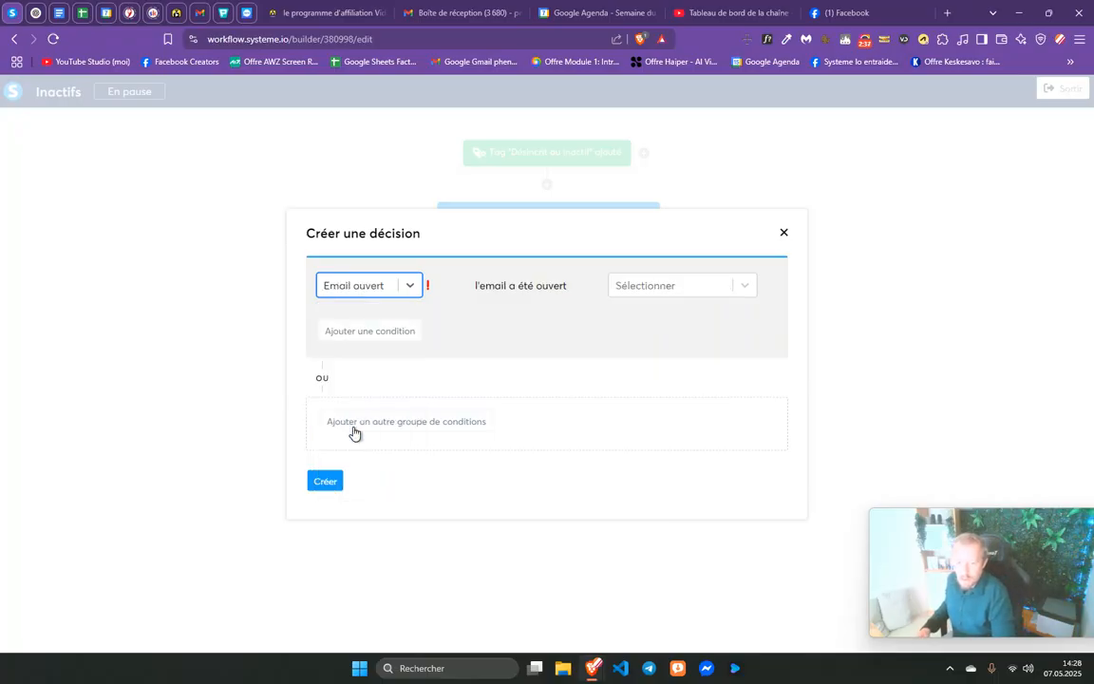
click(406, 287)
click(359, 457)
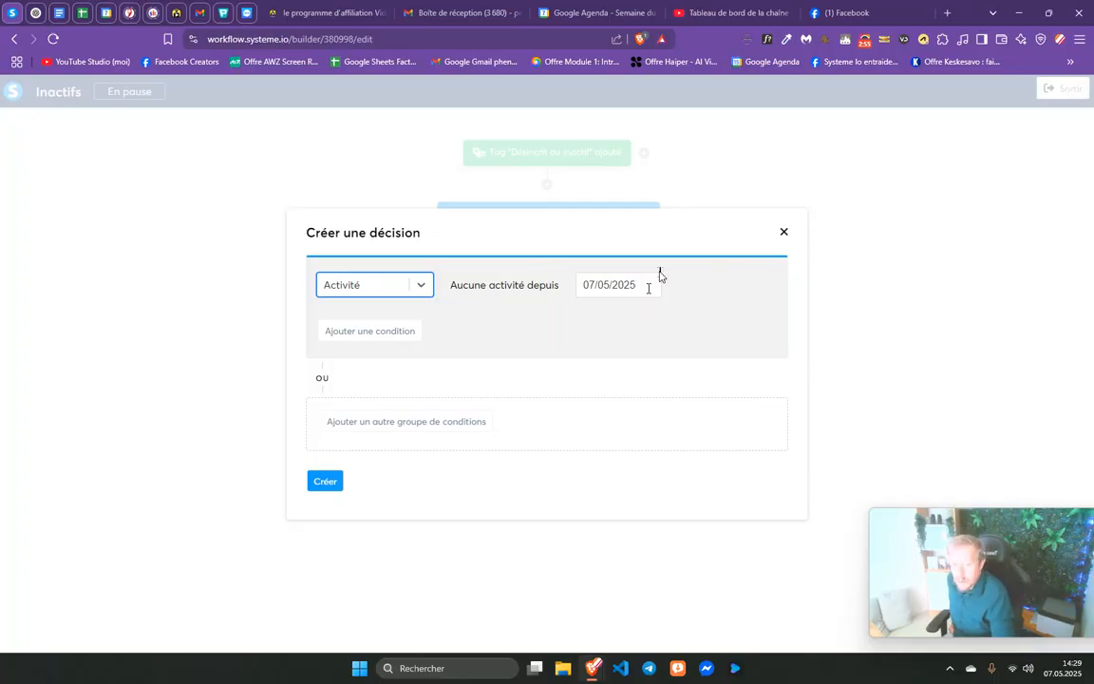
Create the decision with an Email ouvert condition for "Qui est-ce ?" – Le jeu qui va booster tes ventes, without a second condition.
click(420, 286)
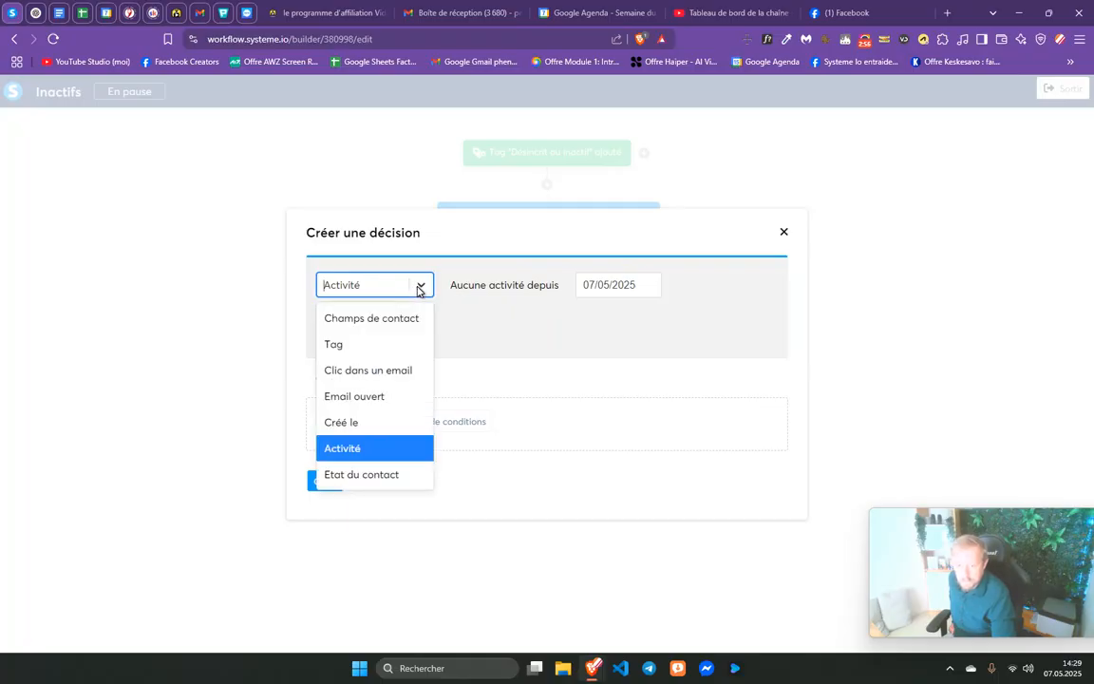
click(375, 398)
click(641, 288)
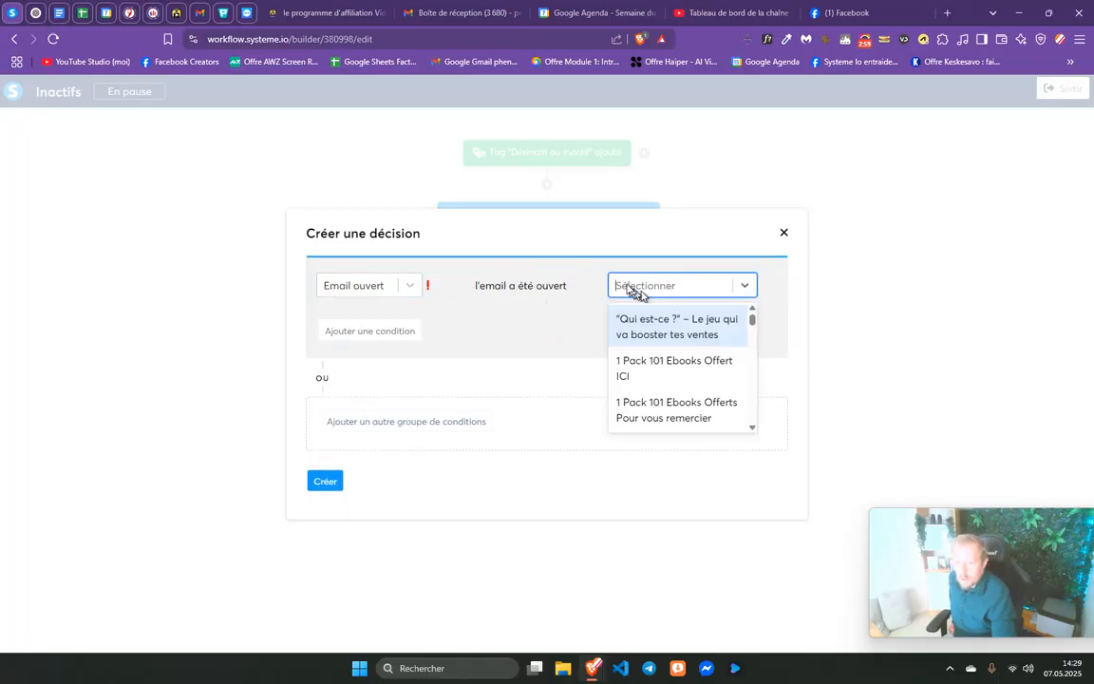
click(642, 321)
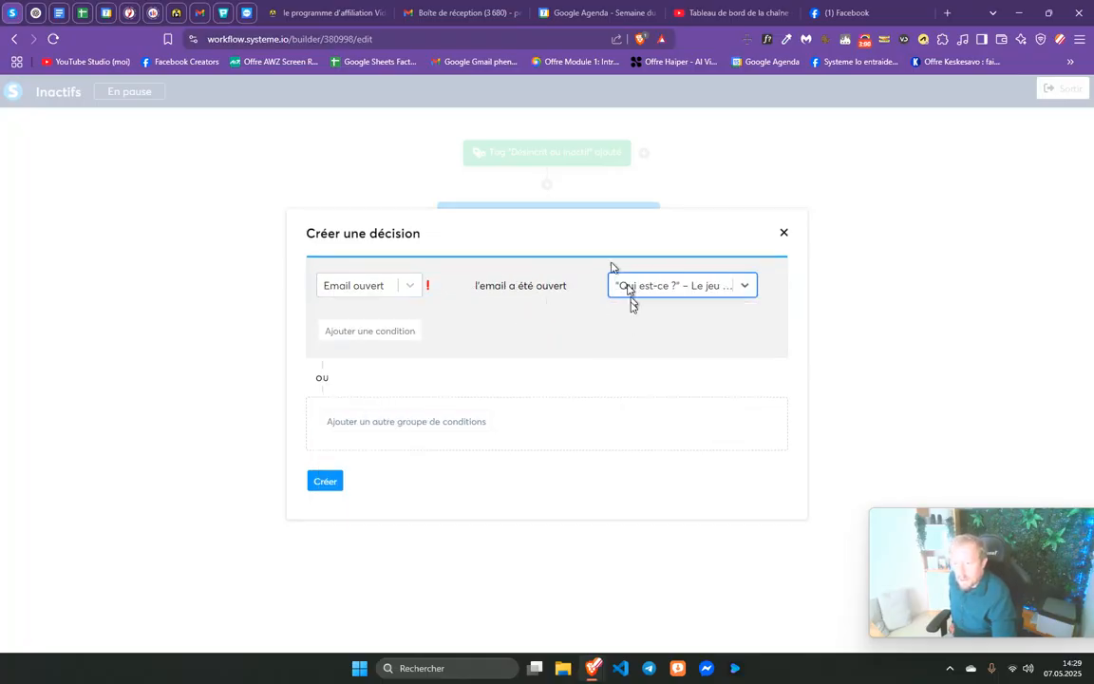
click(375, 334)
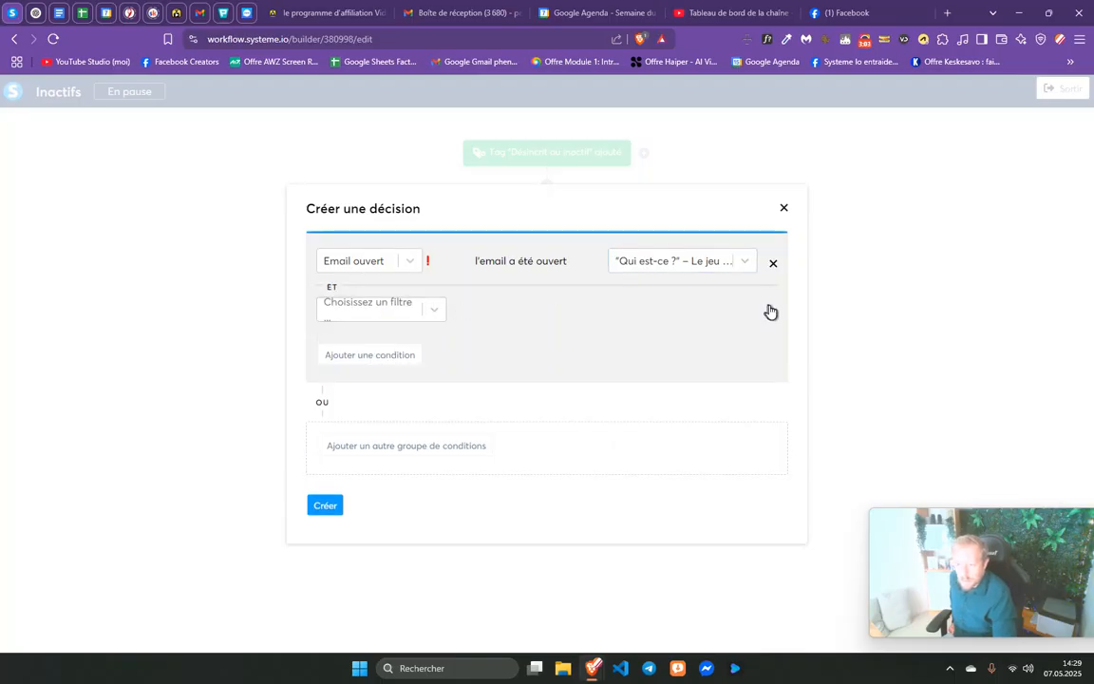
click(770, 311)
click(324, 483)
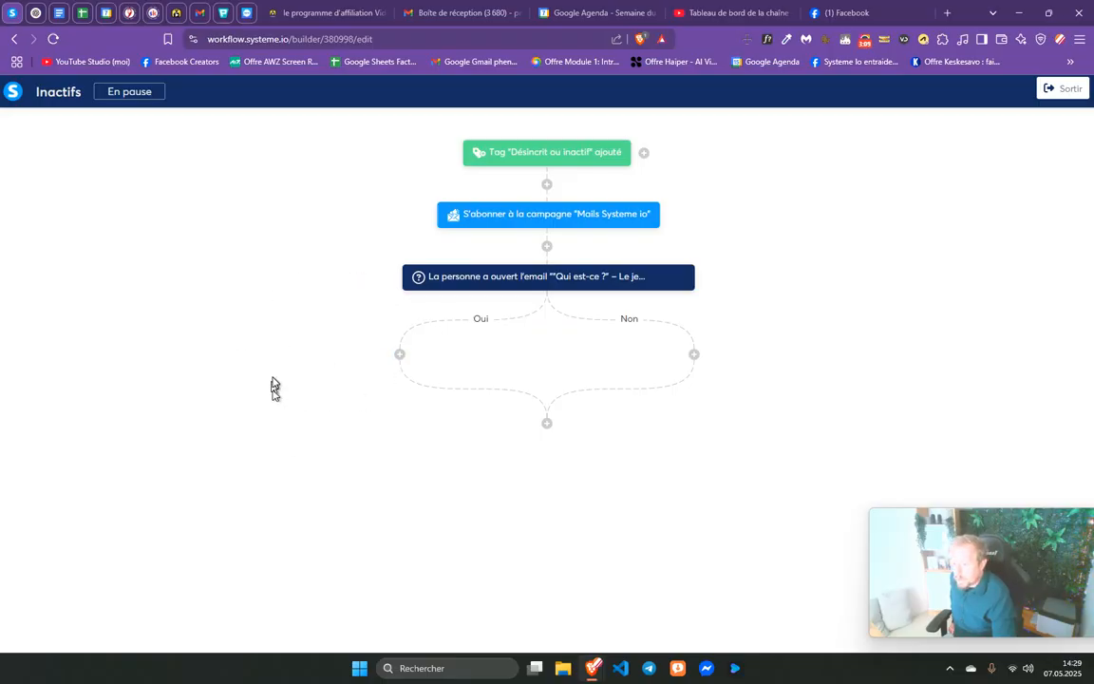
Add a Supprimer un tag action to the decision's Oui branch, removing the tag "Désincrit ou inactif".
click(400, 355)
click(465, 337)
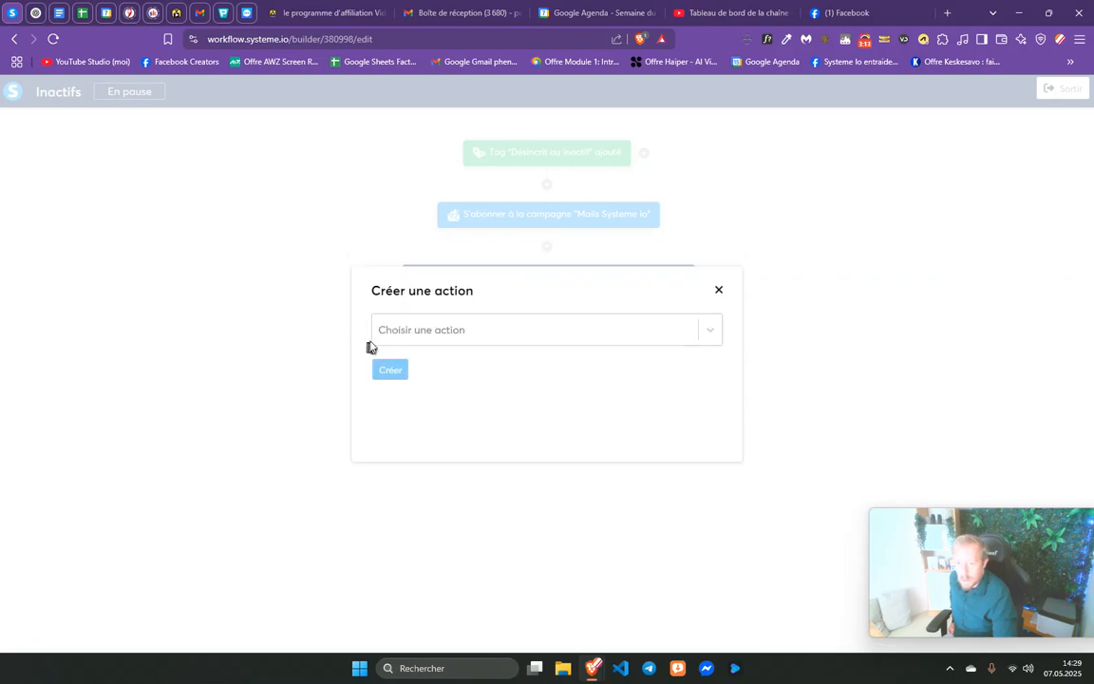
click(380, 331)
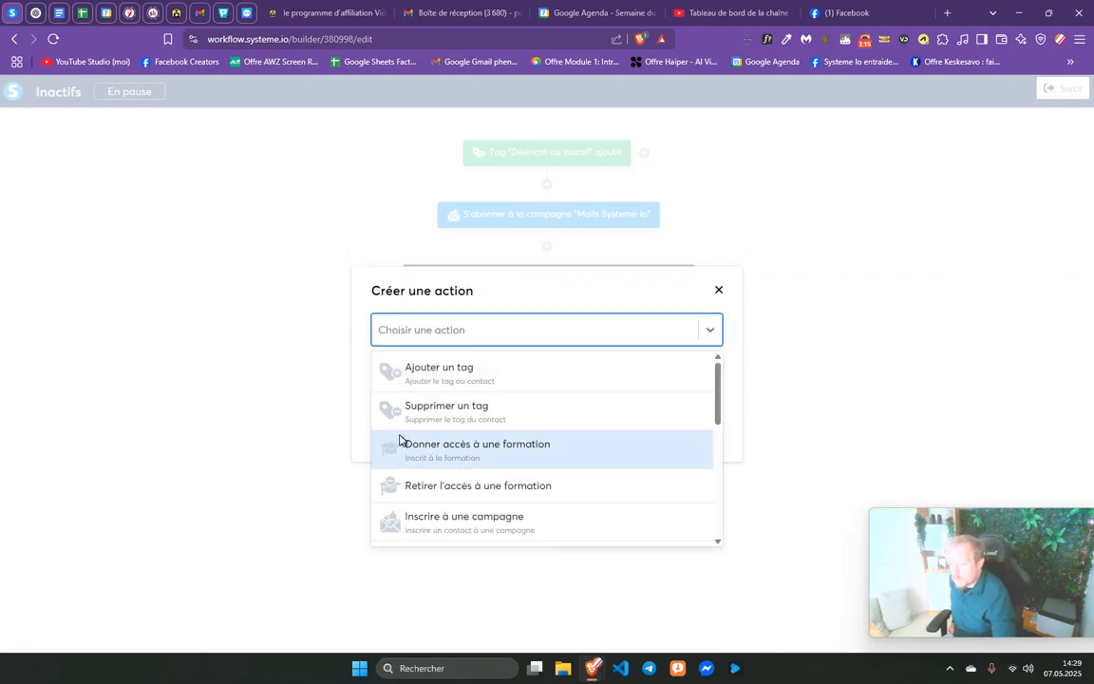
click(414, 403)
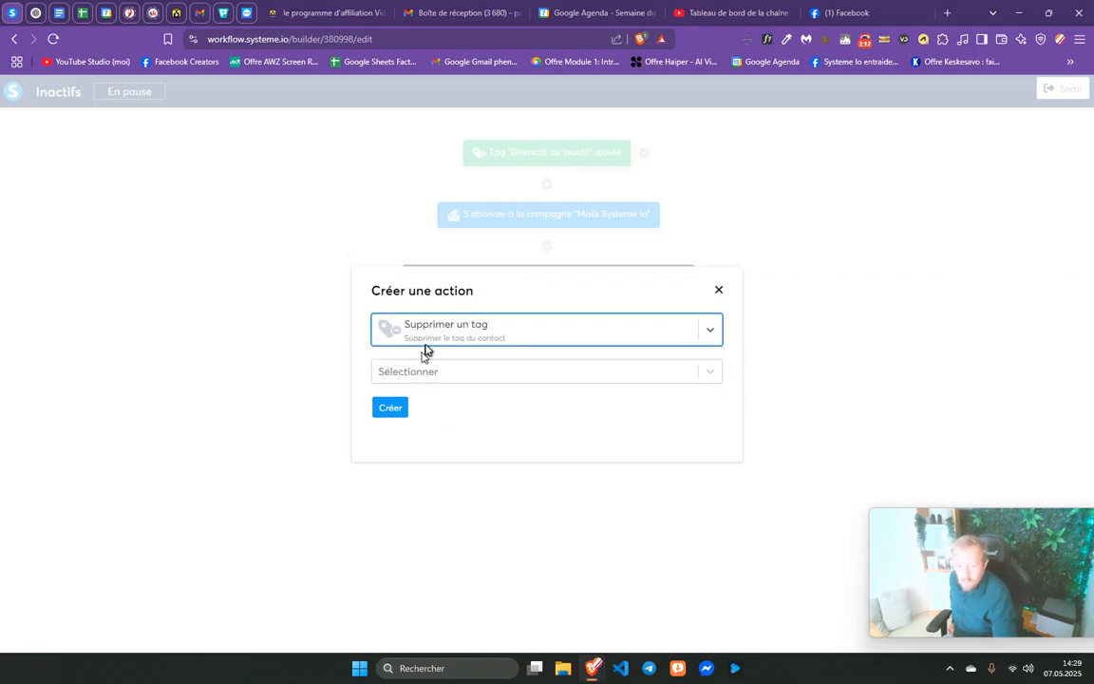
click(421, 369)
text(inactif)
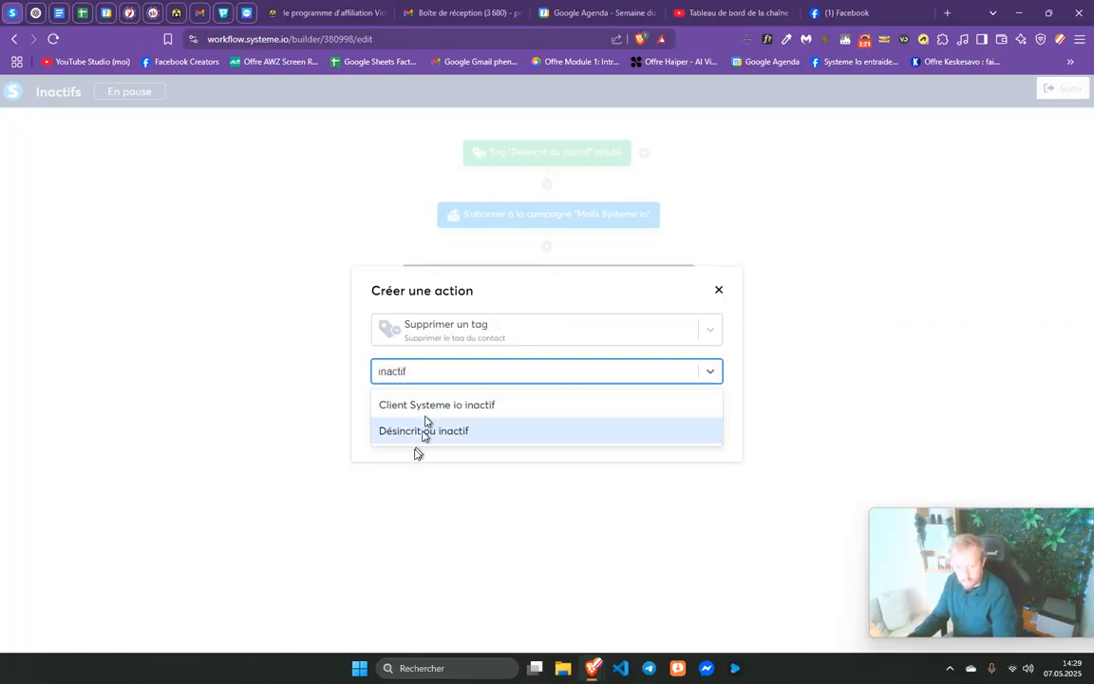
click(413, 408)
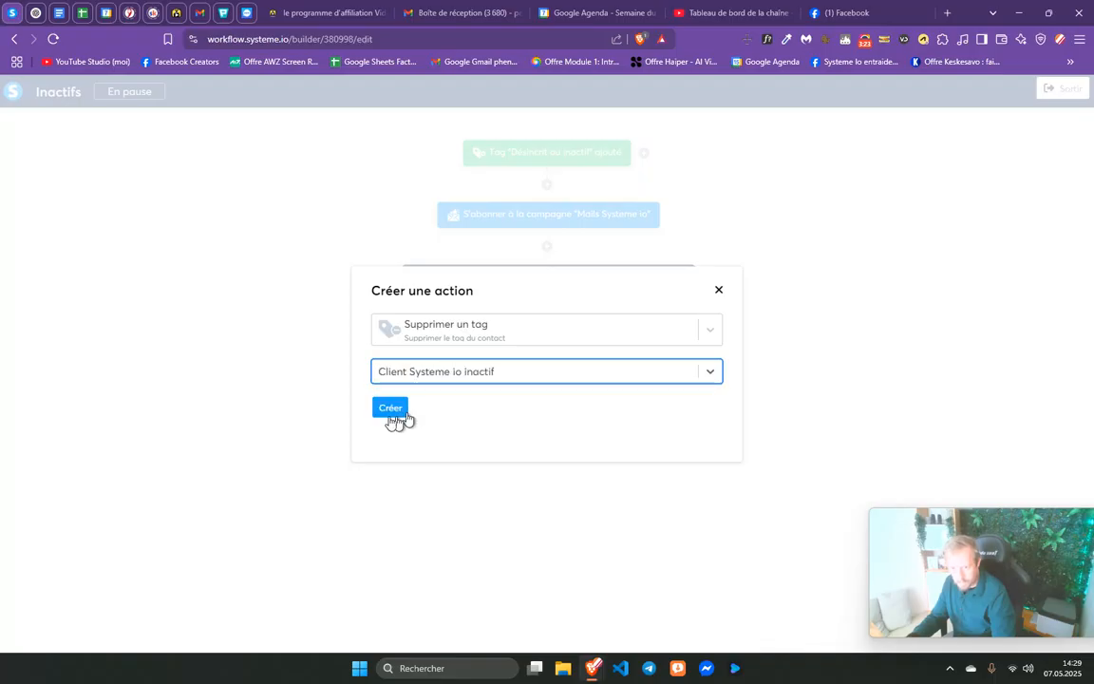
click(393, 378)
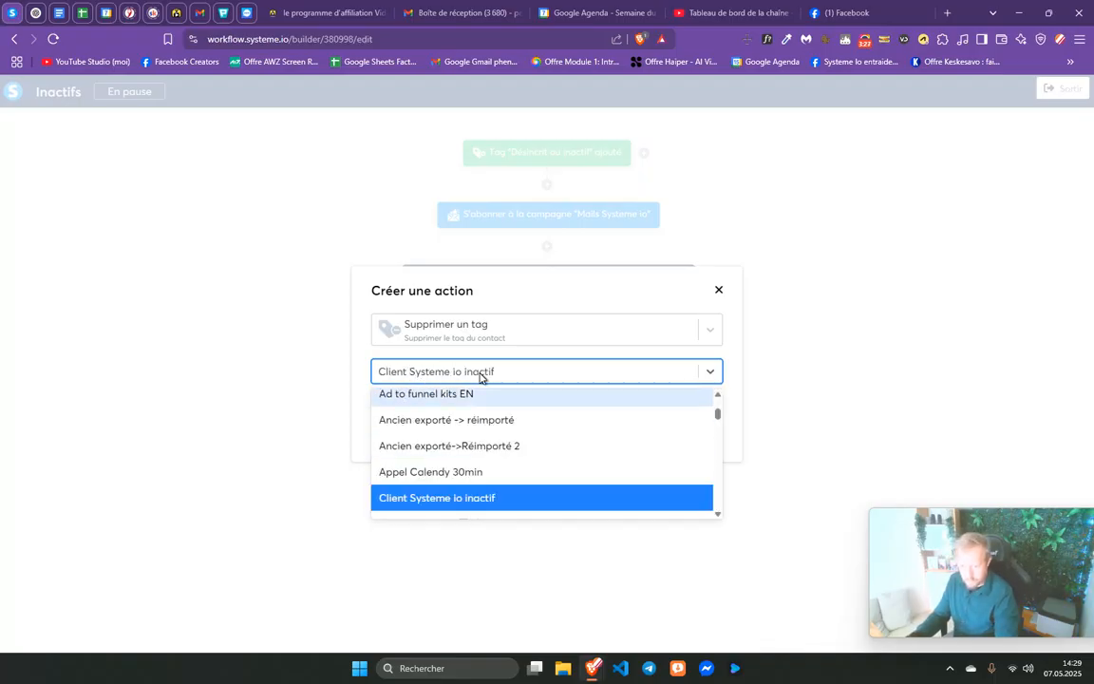
text(d)
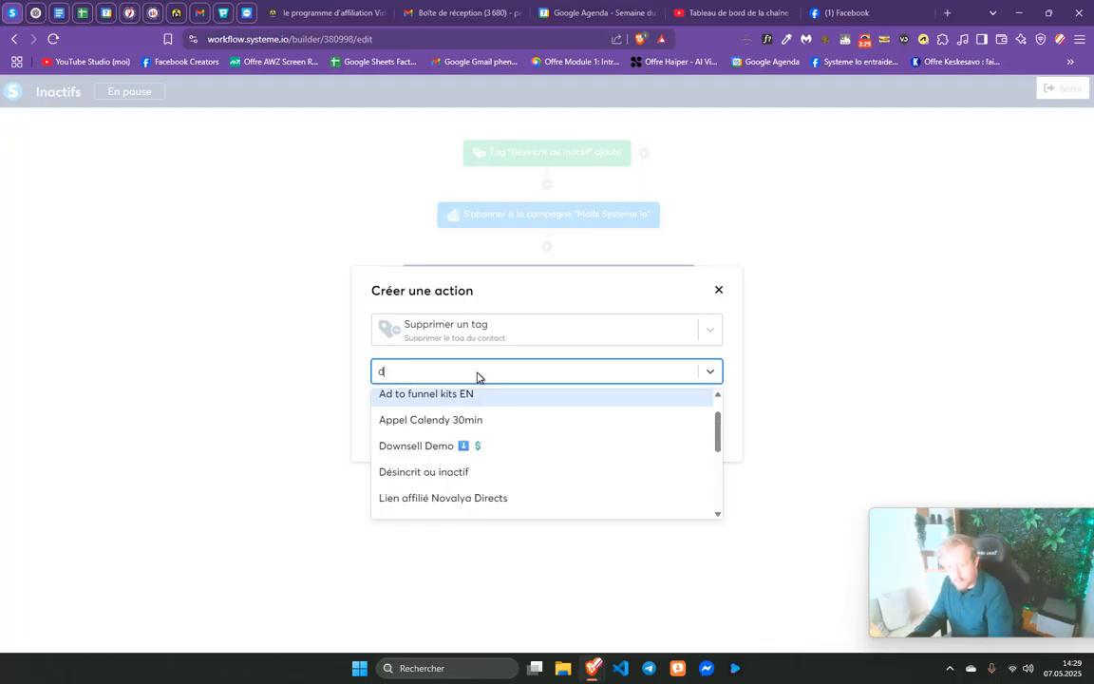
click(418, 472)
click(389, 409)
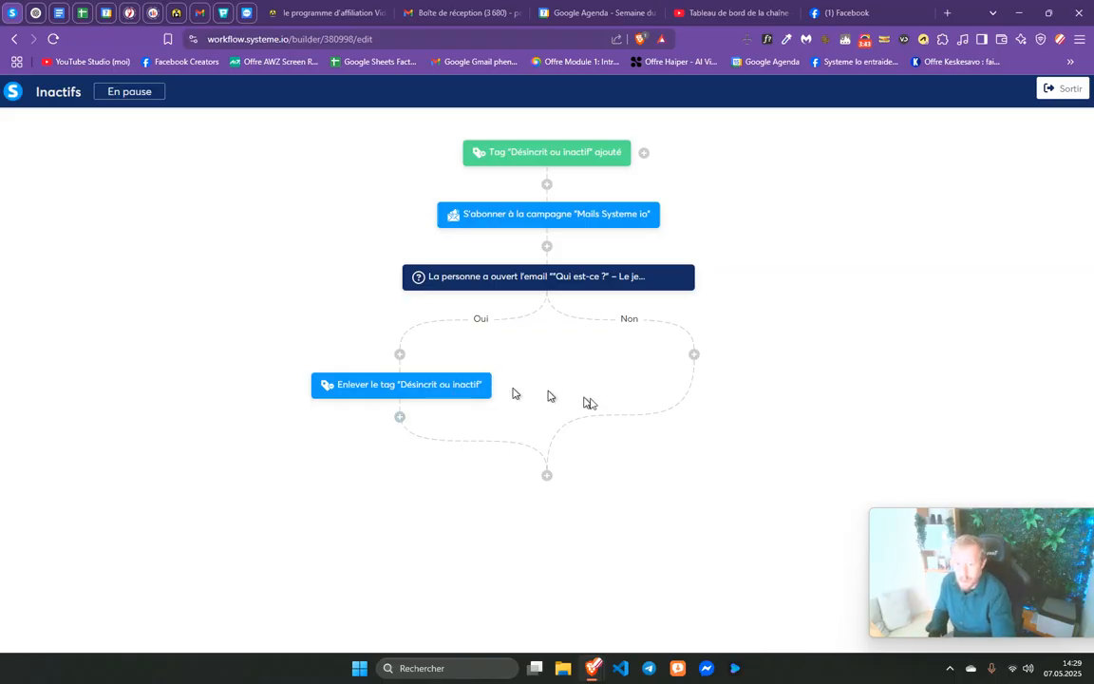
Leave the workflow builder without adding a step to the Non branch, and delete the Inactifs workflow.
click(695, 354)
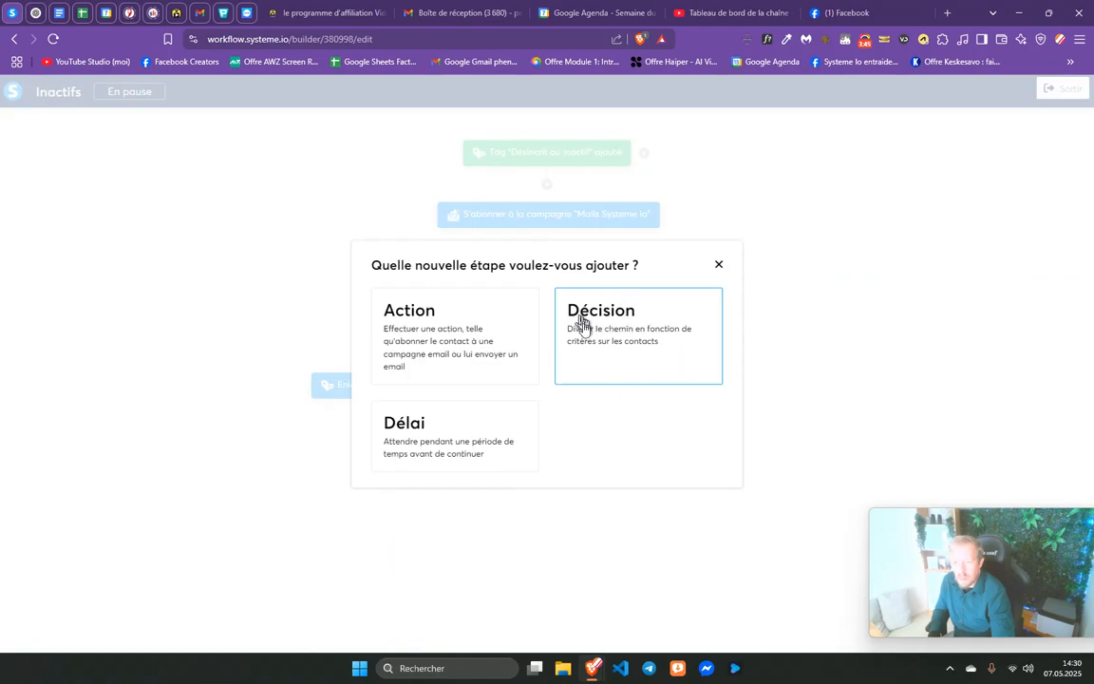
click(719, 266)
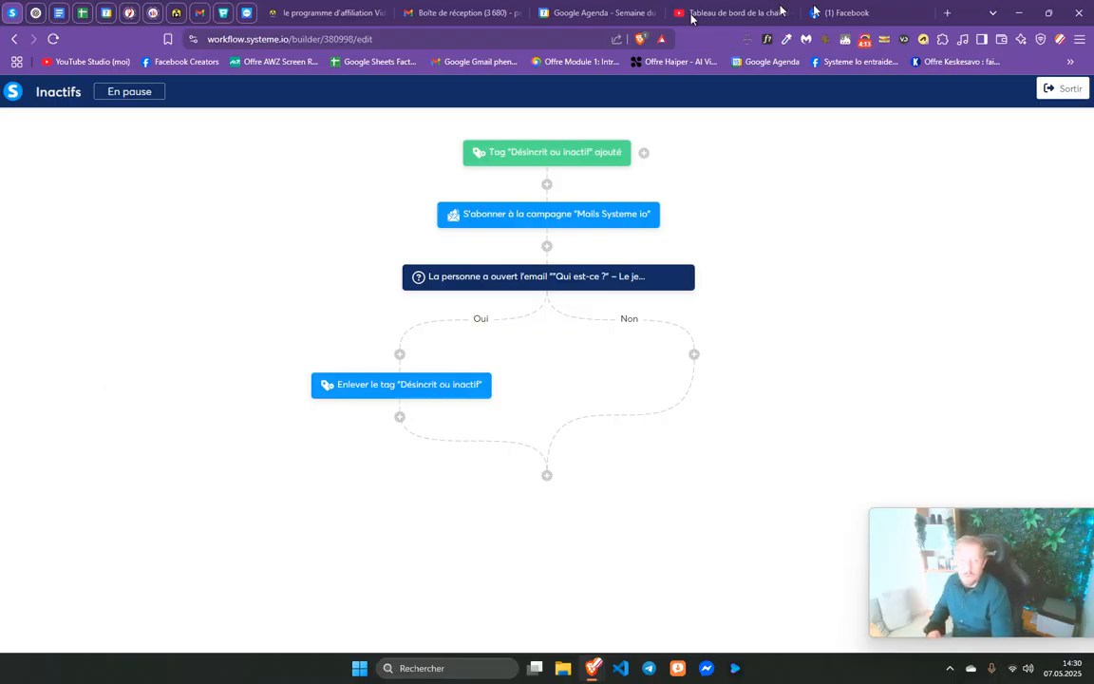
click(1056, 97)
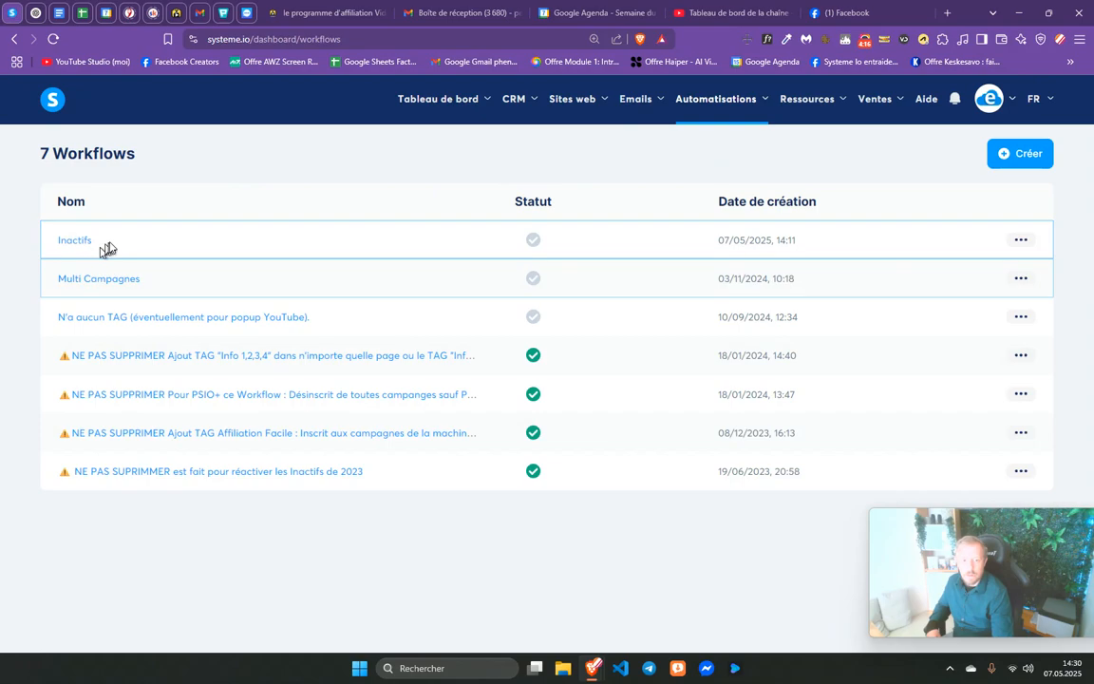
click(1020, 239)
click(960, 327)
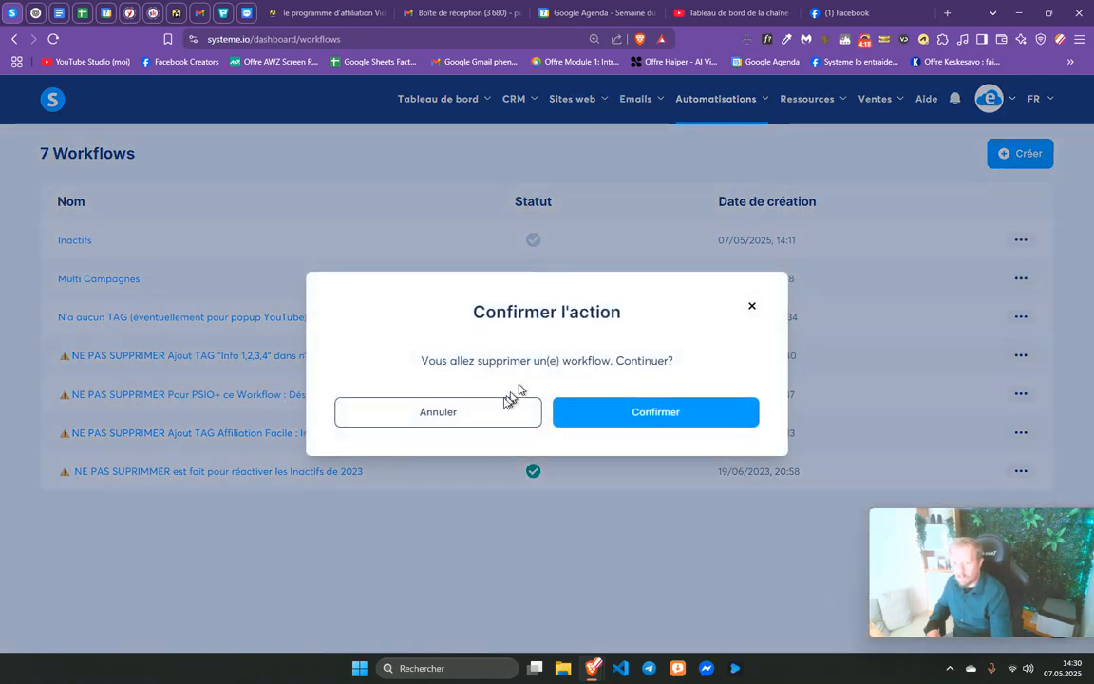
click(616, 418)
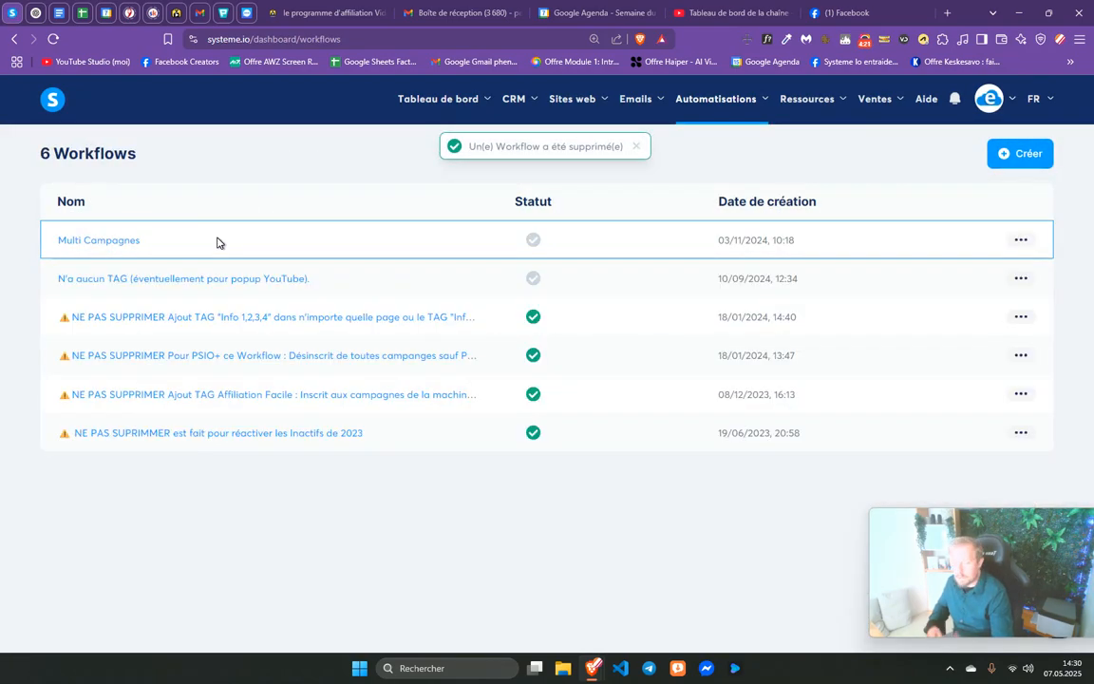
Filter the CRM contacts by Activité email, with no activity since April 1, 2025.
mouse_move(513, 99)
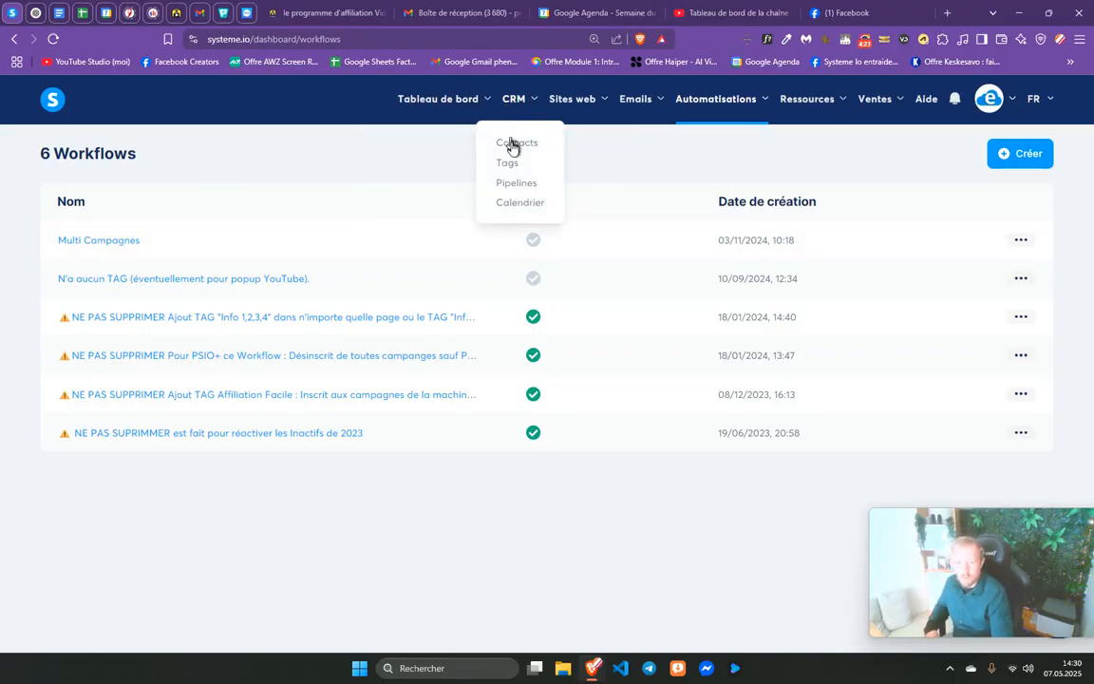
click(510, 143)
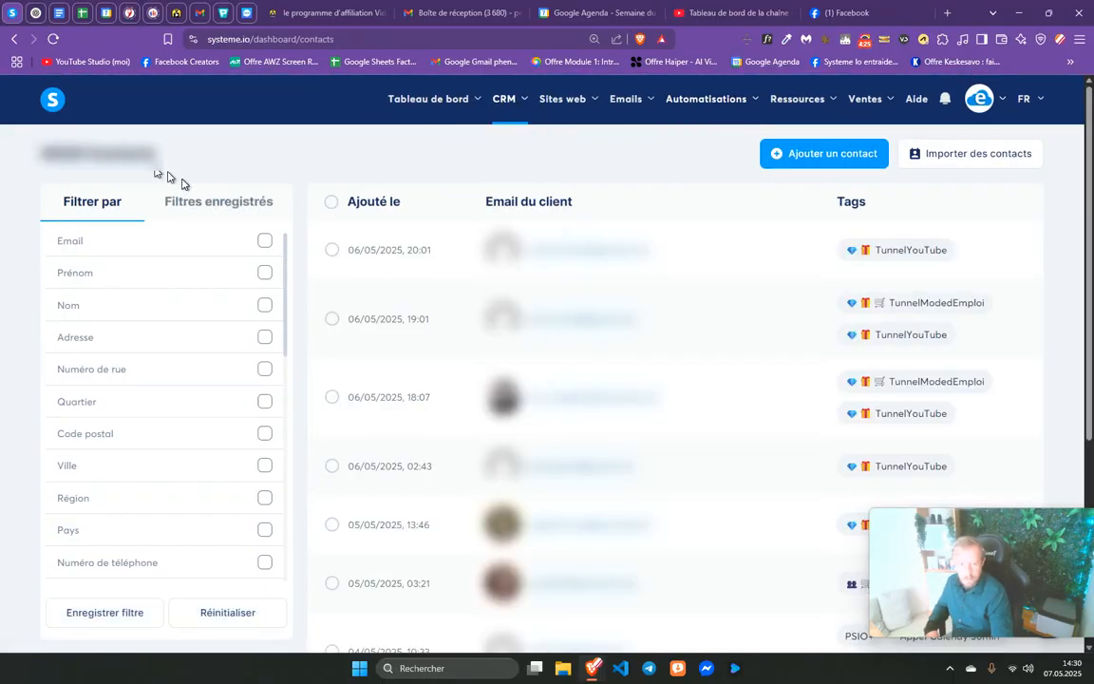
scroll(154, 336, down, 1)
scroll(155, 335, down, 6)
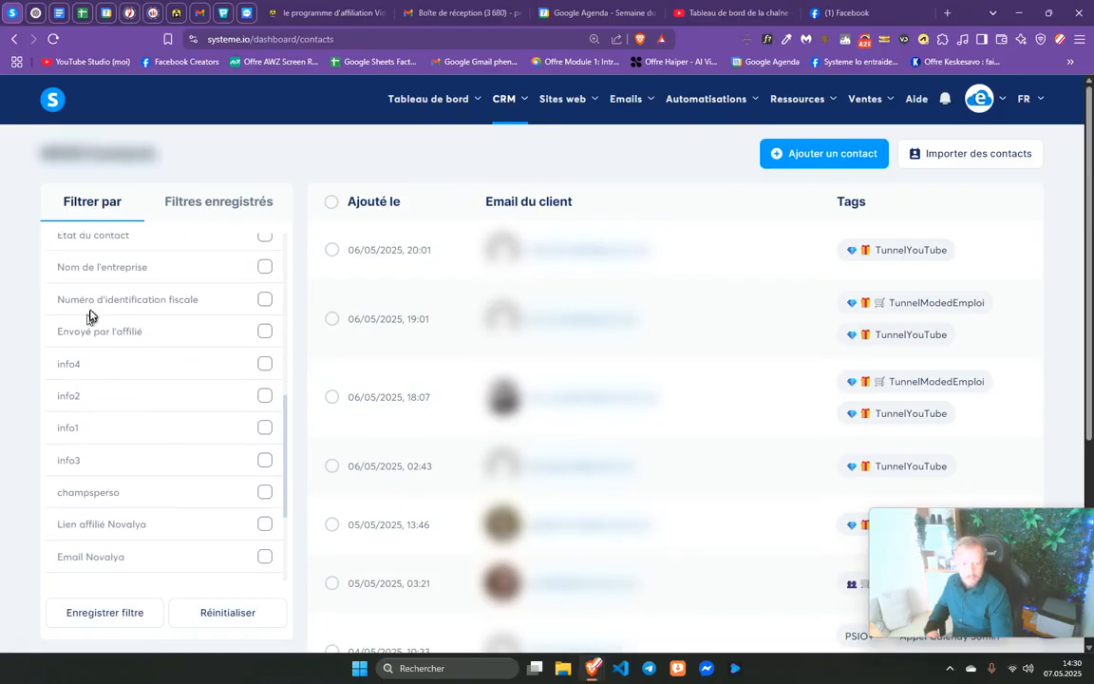
scroll(155, 399, down, 2)
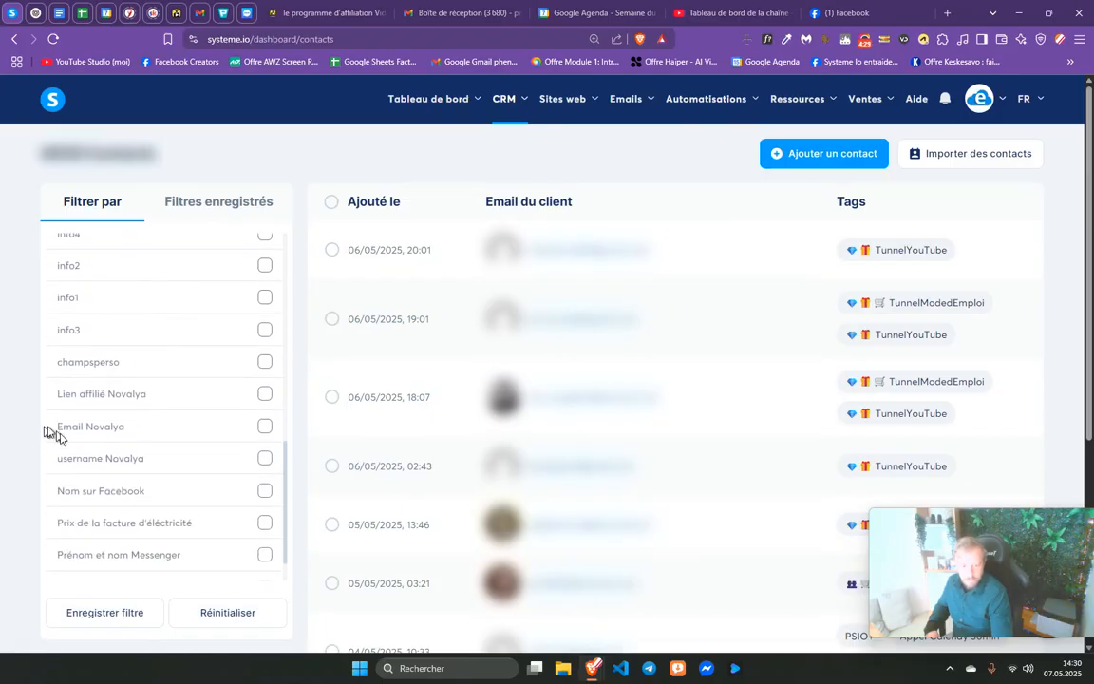
scroll(136, 477, up, 5)
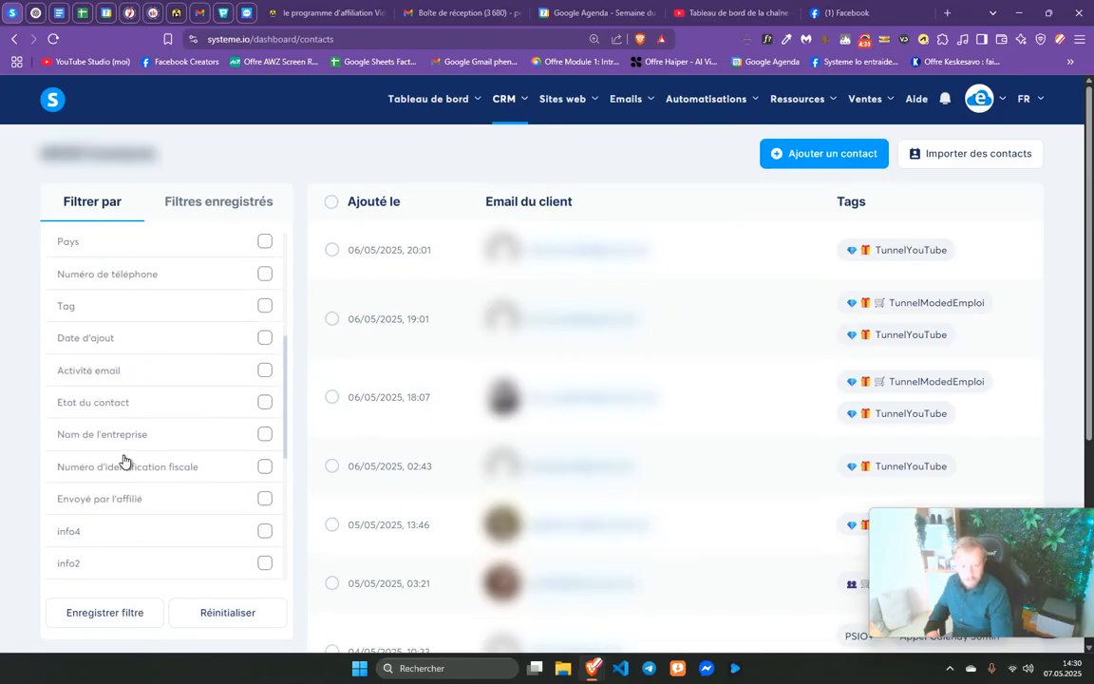
click(263, 463)
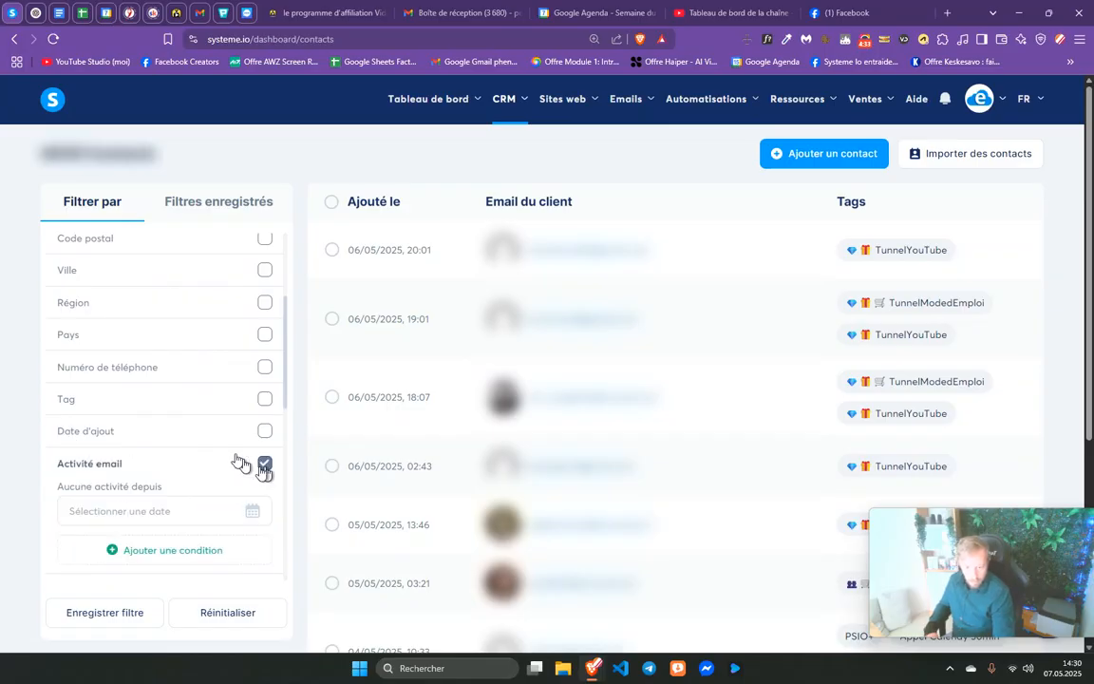
click(180, 511)
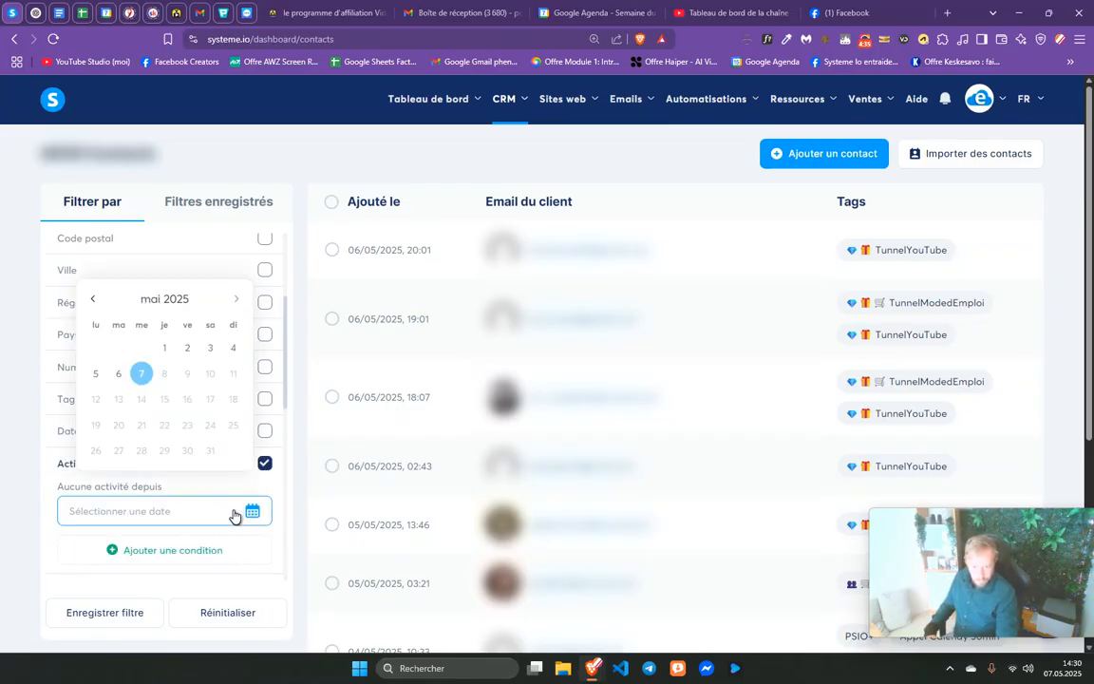
click(92, 299)
click(120, 349)
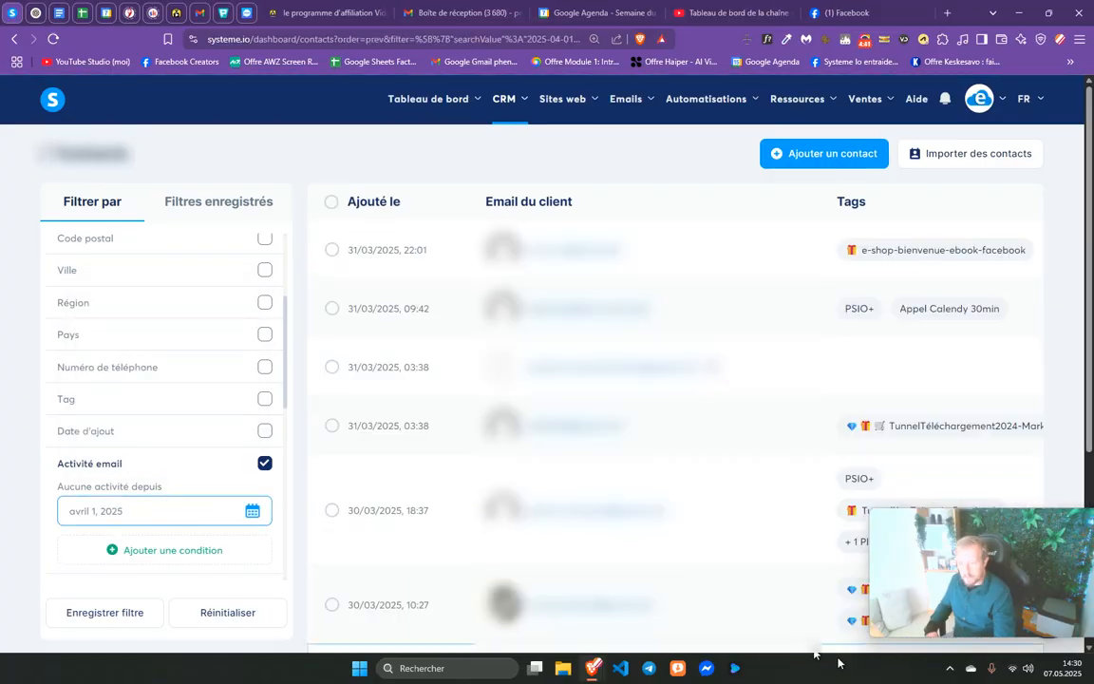
Select all the listed inactive contacts and open the additional bulk actions for them.
drag(942, 558, 907, 232)
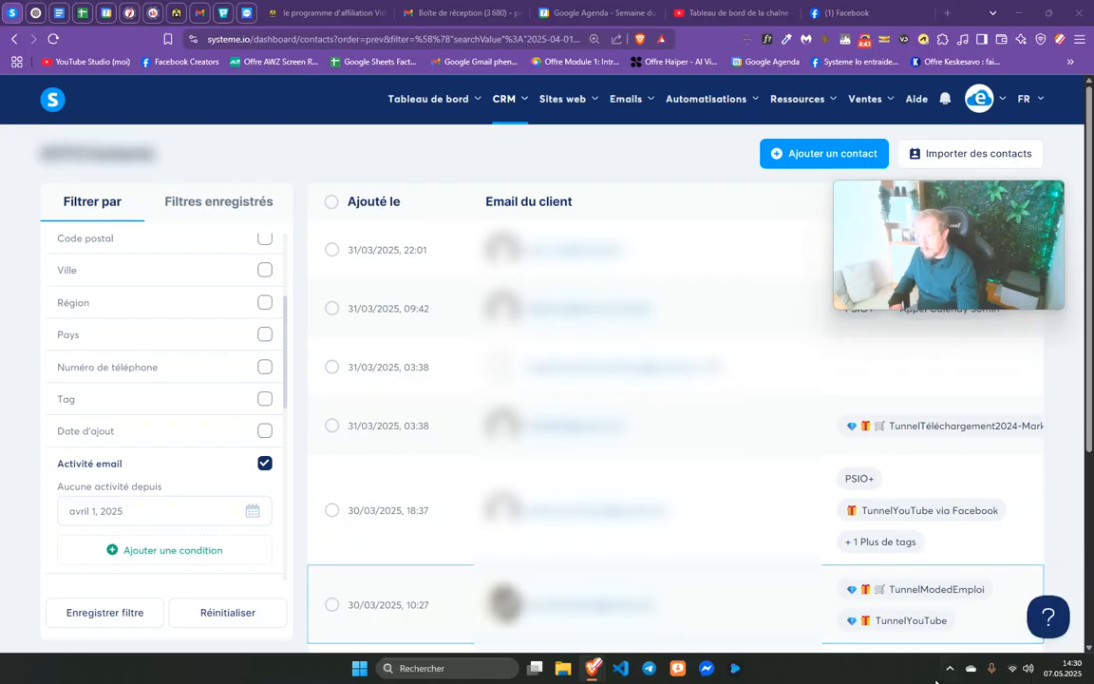
click(331, 202)
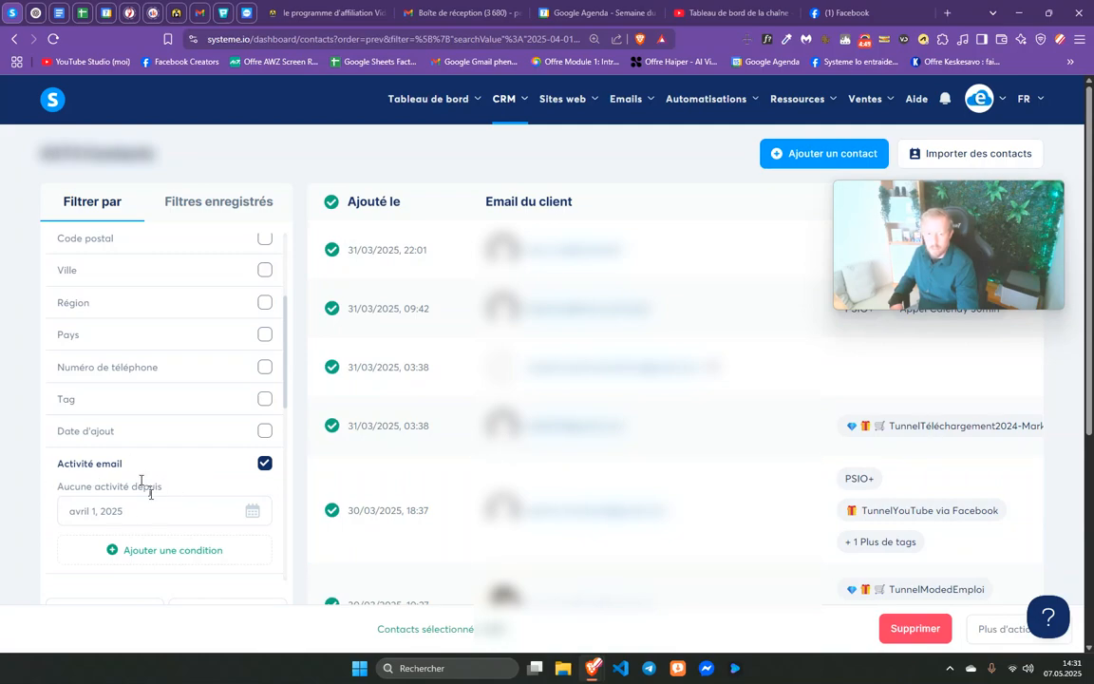
click(997, 634)
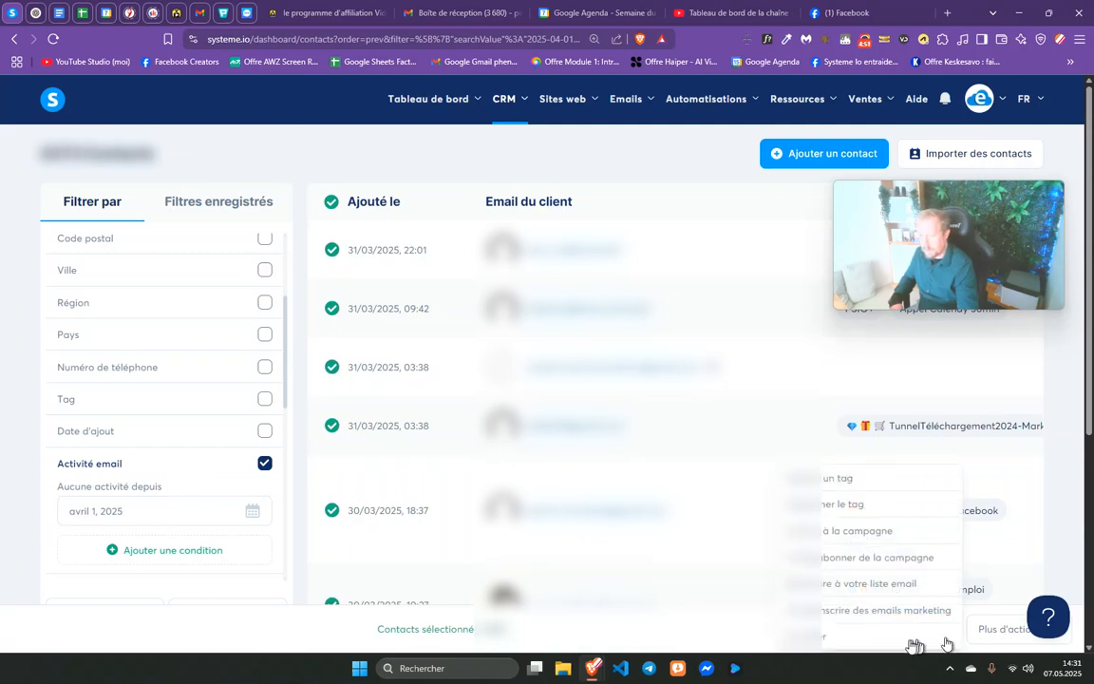